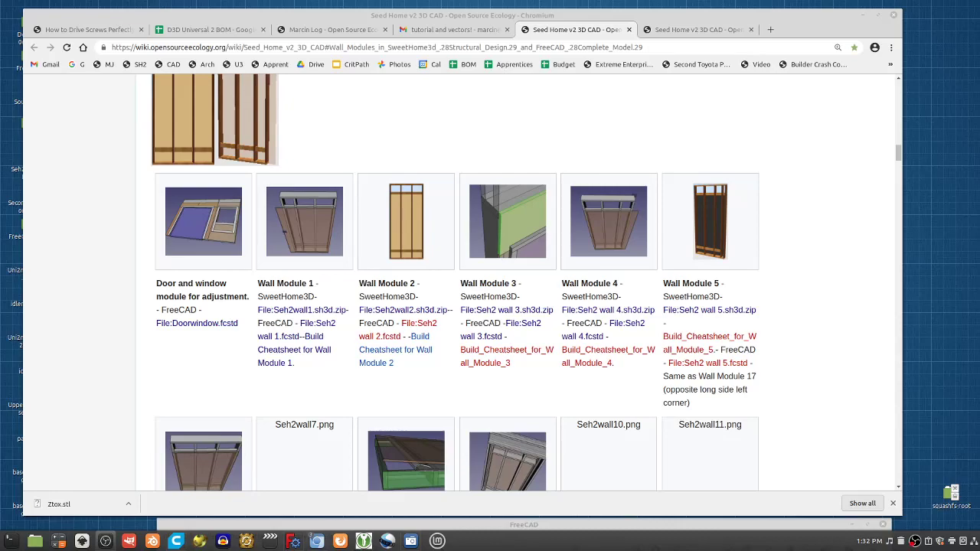
# Bring the Jitsi call forward, move it to the upper left, and switch to tile view.
pyautogui.hotkey('alt', 'Tab')
pyautogui.moveTo(566, 90); pyautogui.dragTo(477, 16)
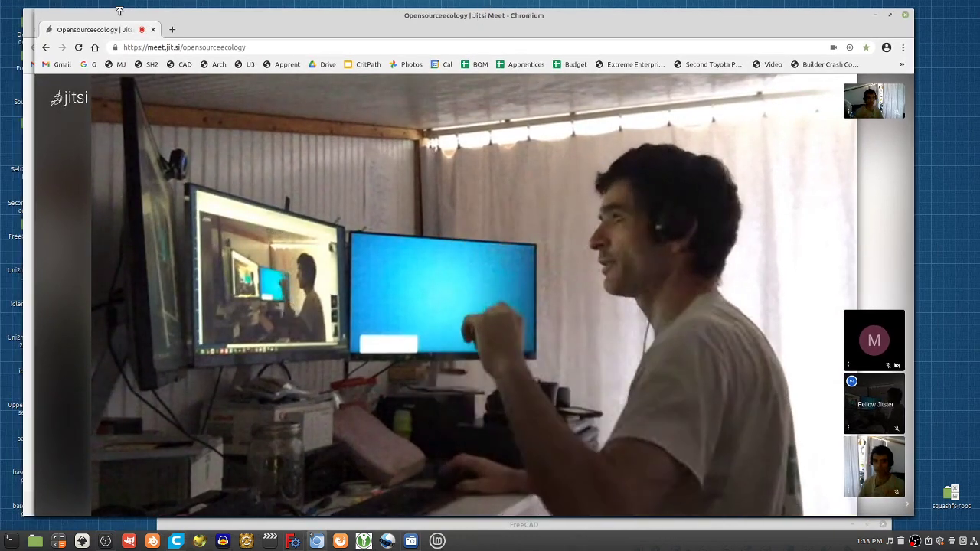
pyautogui.click(534, 492)
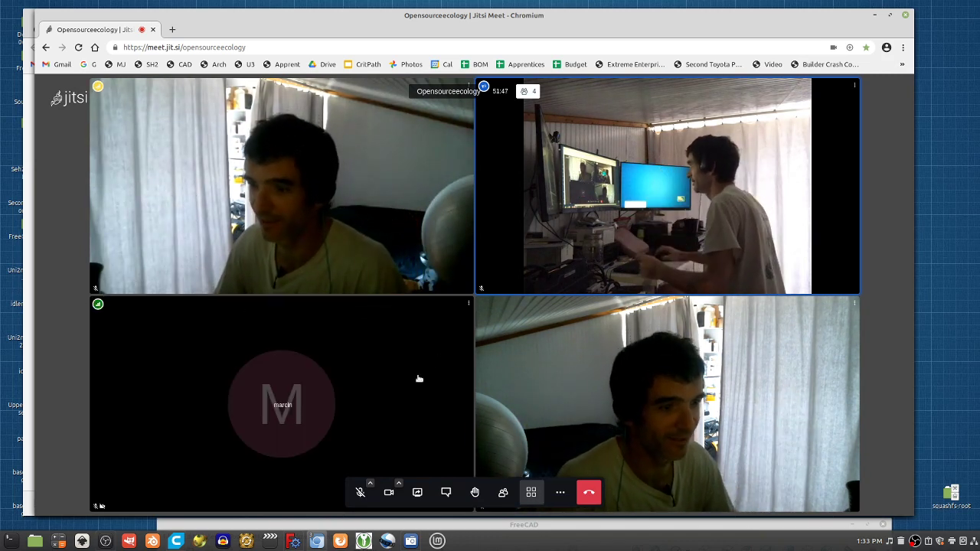
# Leave and rejoin meet.jit.si/opensourceecology, then move the call window down-right to uncover the wiki.
pyautogui.click(584, 494)
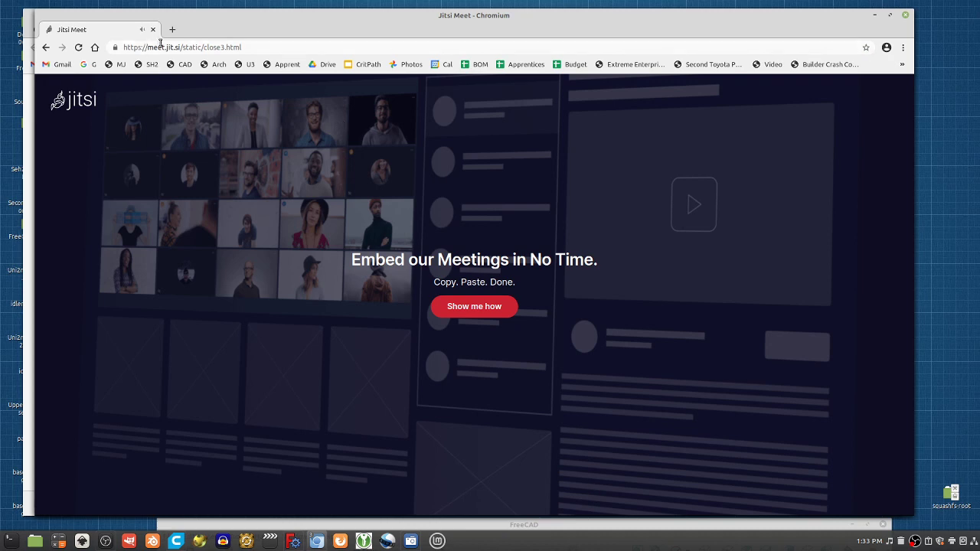
pyautogui.click(216, 49)
pyautogui.write('meet.jit.si/opensourceecology')
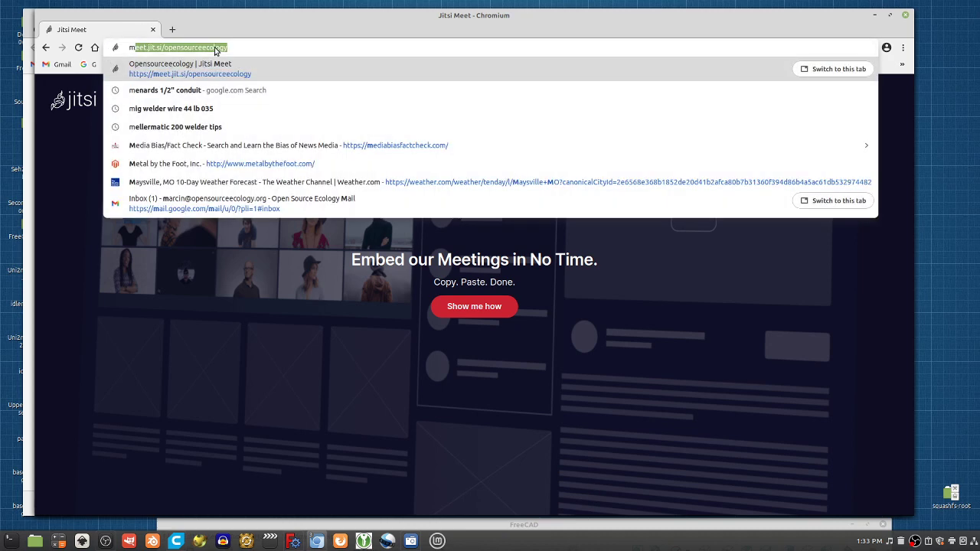
pyautogui.press('Return')
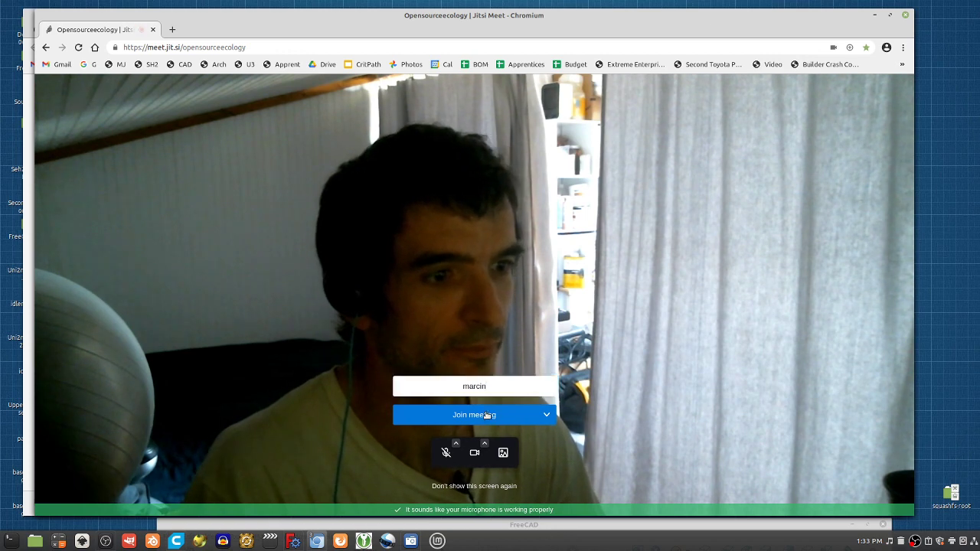
pyautogui.click(481, 415)
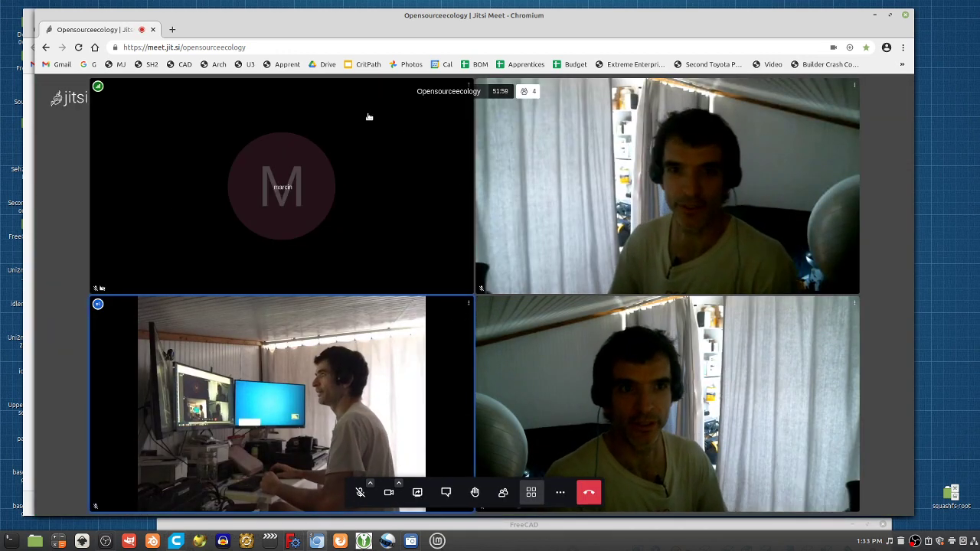
pyautogui.moveTo(226, 13); pyautogui.dragTo(397, 162)
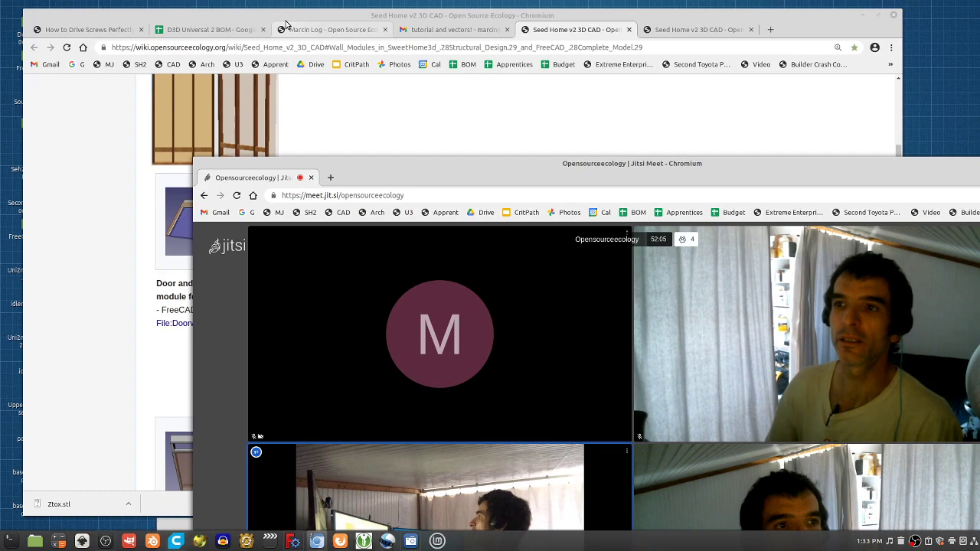
# Move the call window to the bottom-right, out of the way, with the wiki window in front.
pyautogui.moveTo(281, 15); pyautogui.dragTo(341, 22)
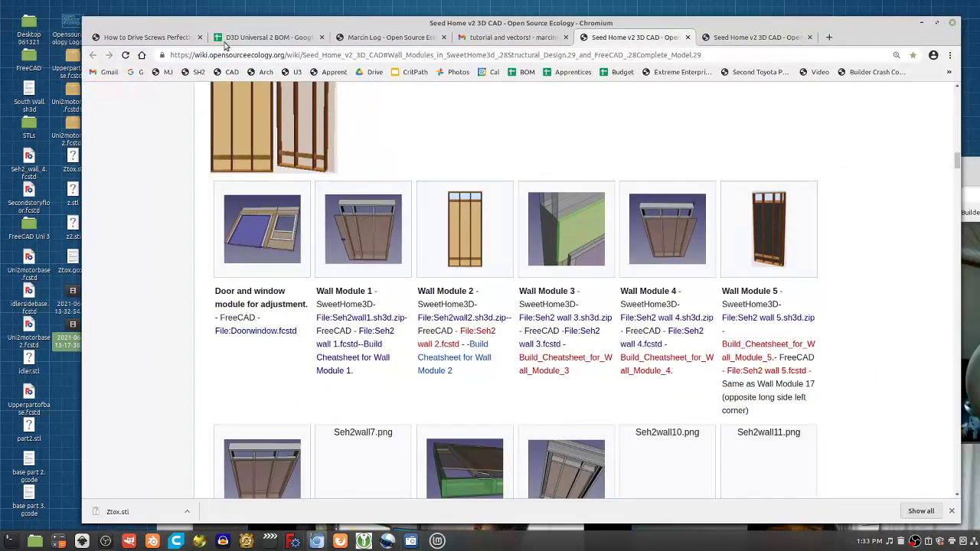
pyautogui.hotkey('alt', 'Tab')
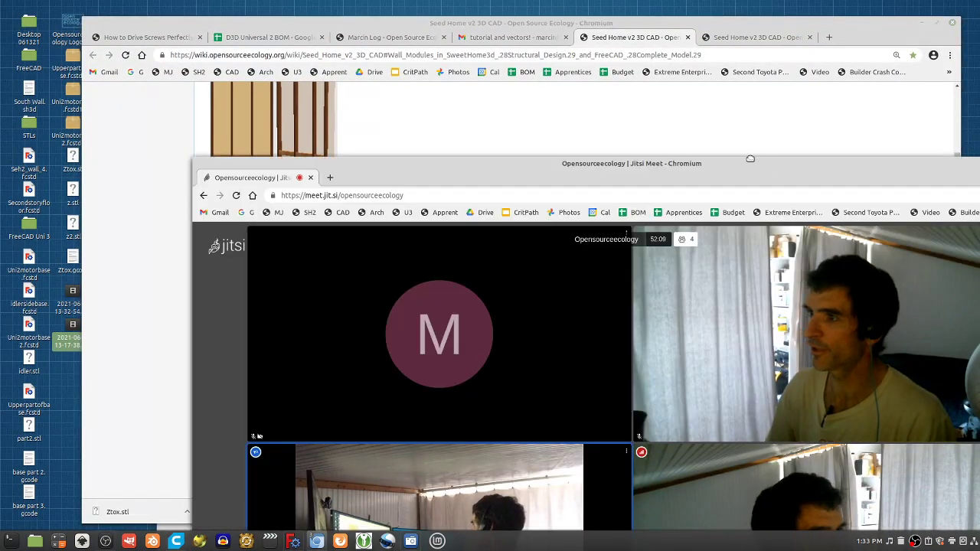
pyautogui.moveTo(765, 175); pyautogui.dragTo(591, 35)
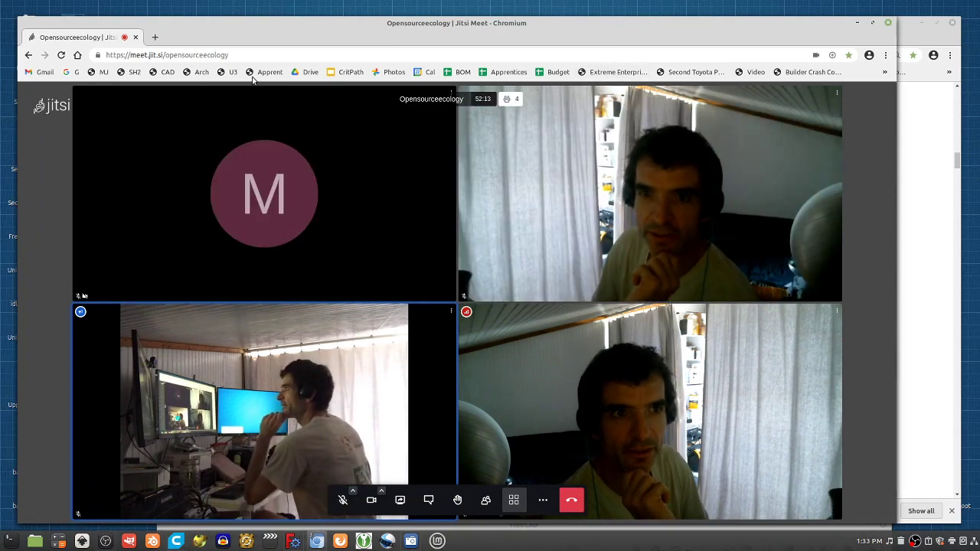
pyautogui.moveTo(179, 51); pyautogui.dragTo(543, 417)
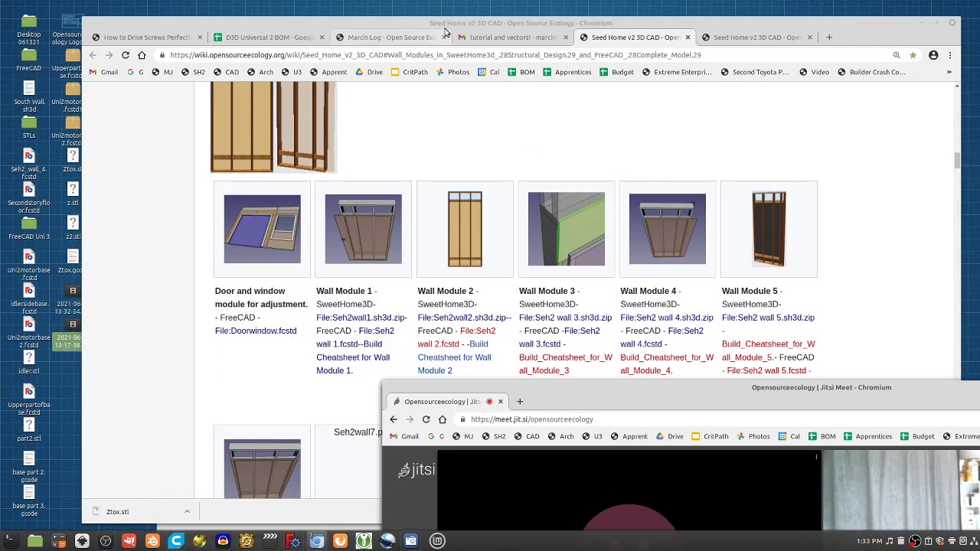
pyautogui.press('Print')
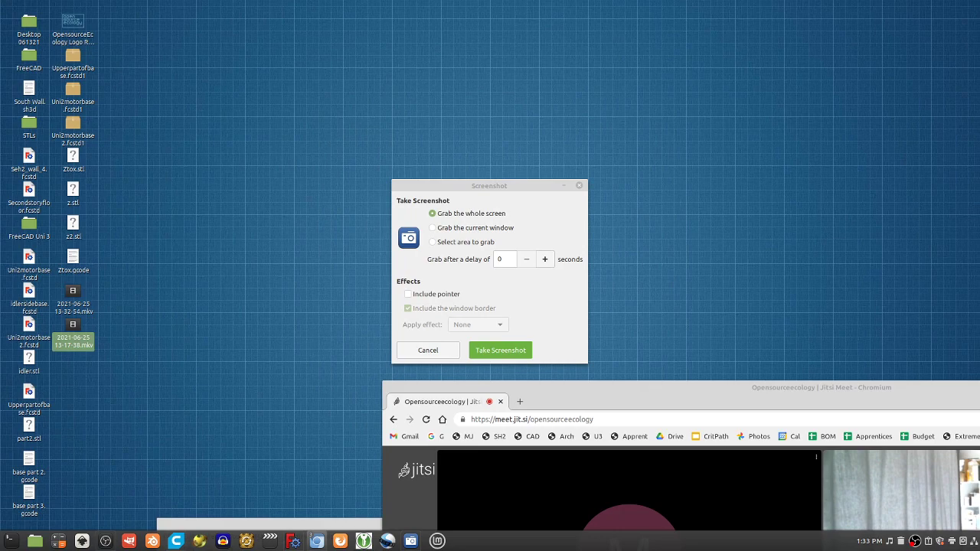
pyautogui.hotkey('alt', 'Tab')
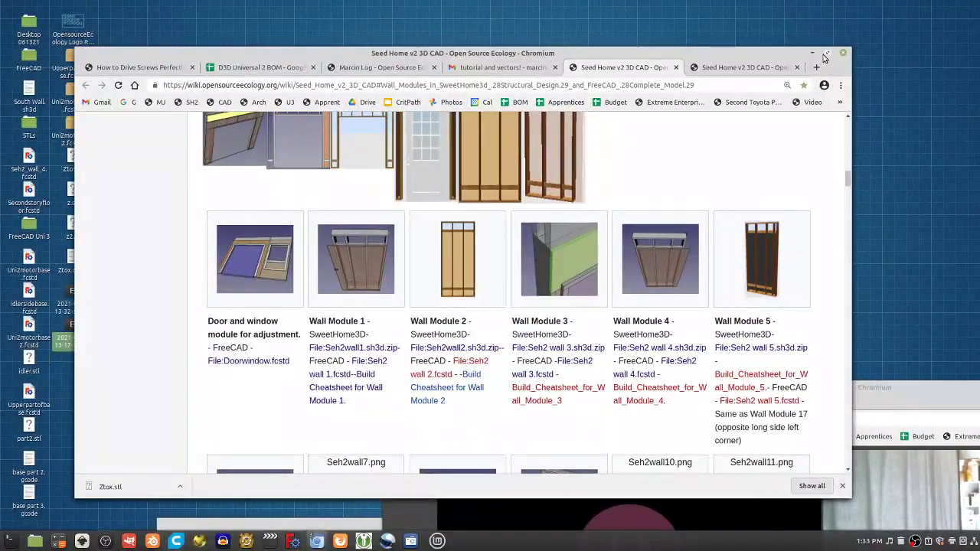
# Maximize the wiki and scroll from the Wall Modules heading down to Wall Modules 12–17.
pyautogui.click(826, 54)
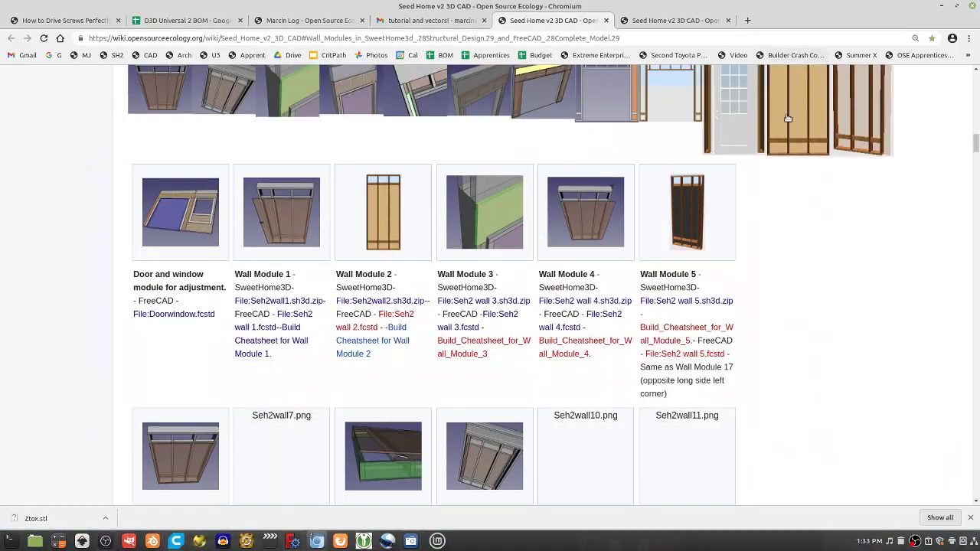
pyautogui.scroll(4, 626, 237)
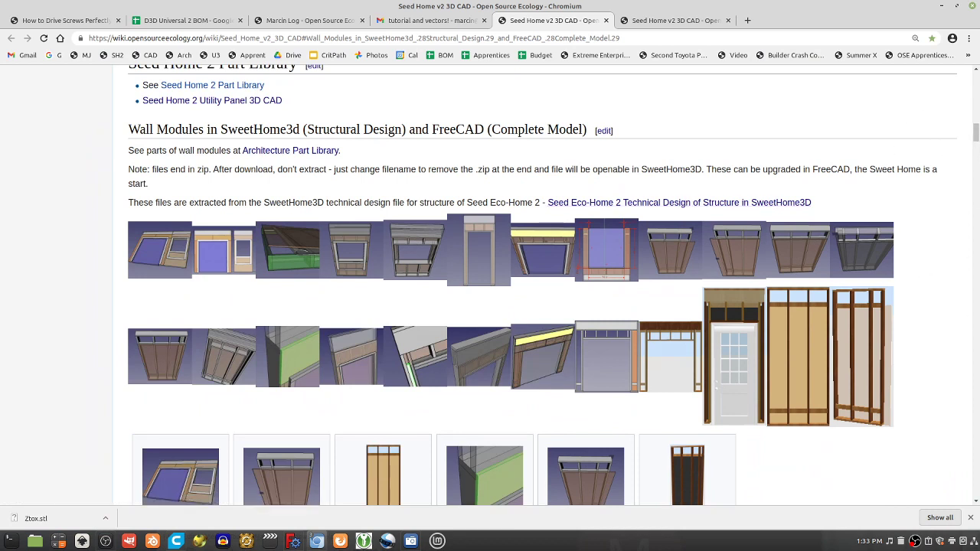
pyautogui.hotkey('alt', 'Tab')
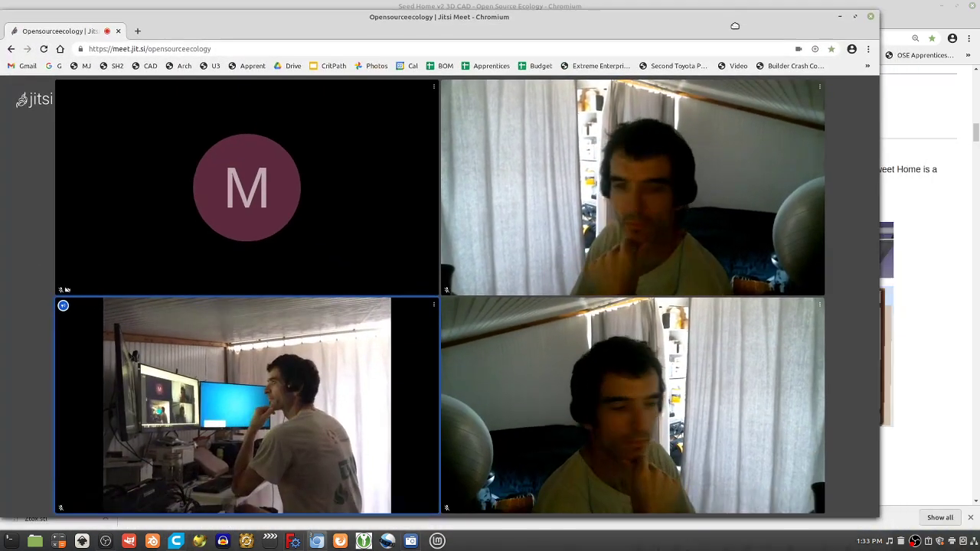
pyautogui.hotkey('alt', 'Tab')
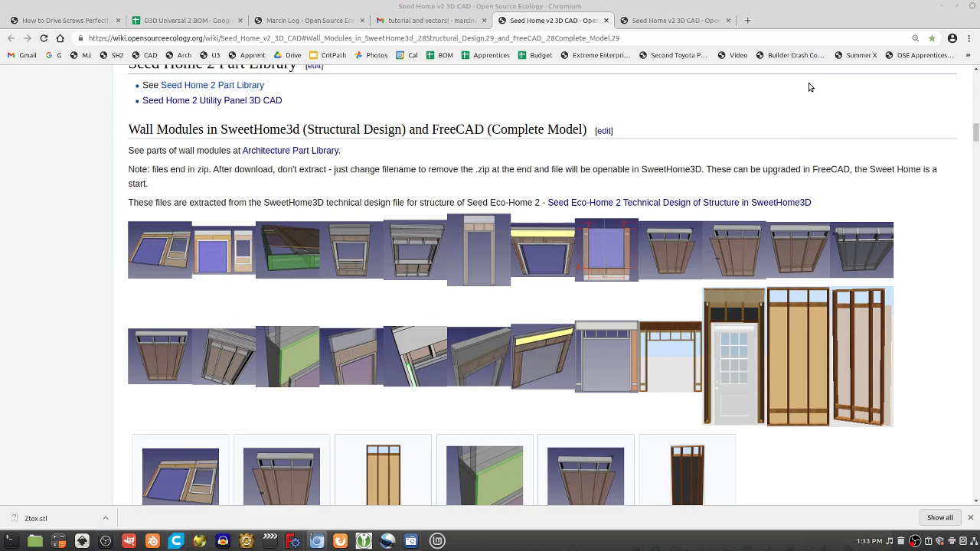
pyautogui.moveTo(974, 139); pyautogui.dragTo(975, 77)
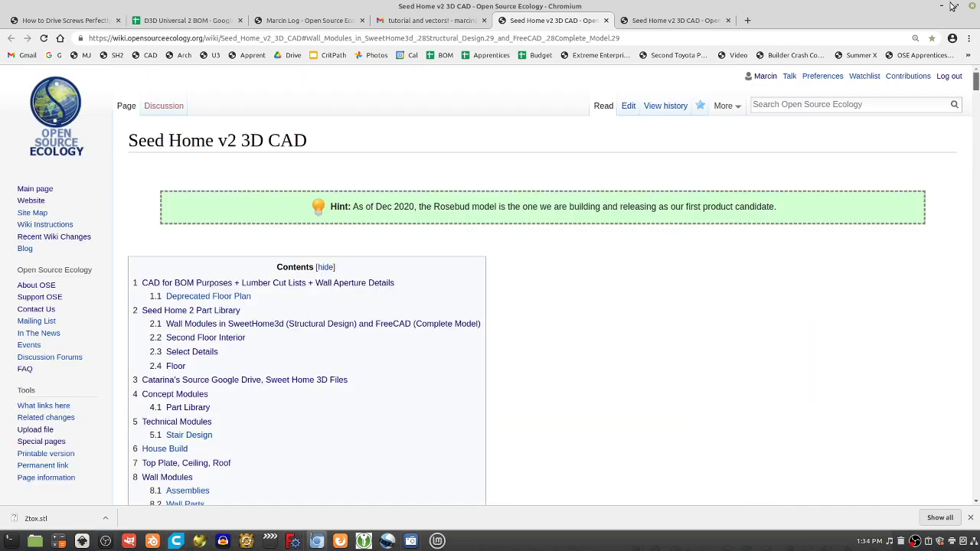
pyautogui.scroll(-10, 626, 236)
pyautogui.scroll(-15, 624, 235)
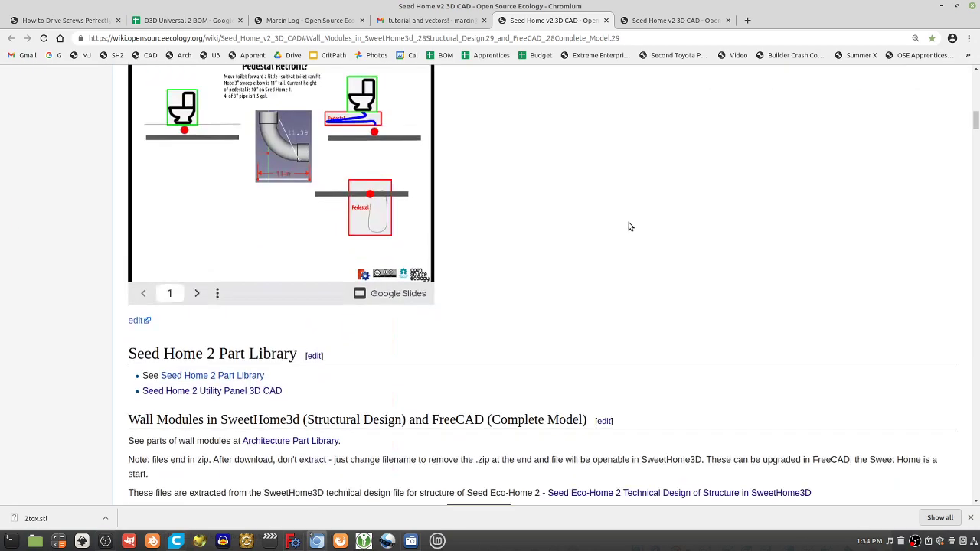
# Switch to the other tab, go back to Seed Home v2, and scroll to its Development table.
pyautogui.click(636, 20)
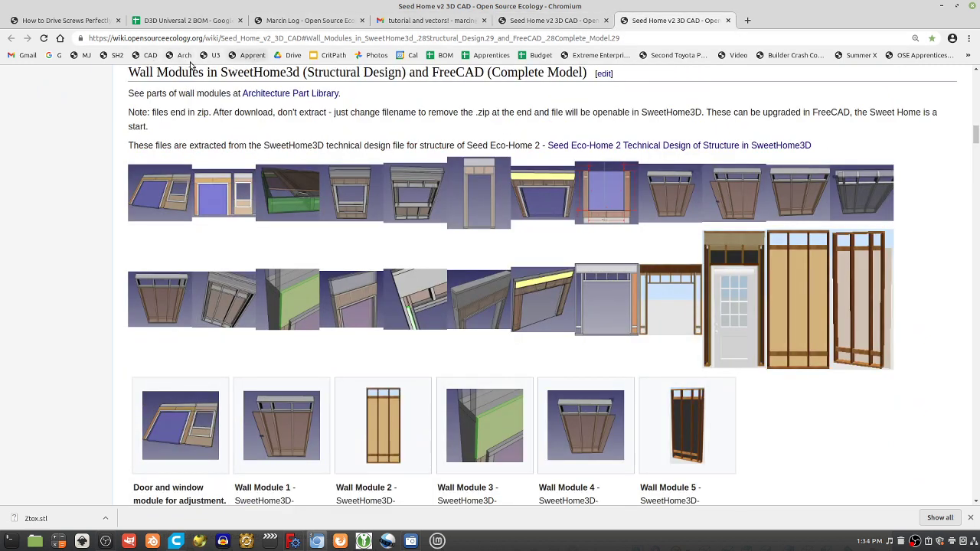
pyautogui.hotkey('alt', 'Left')
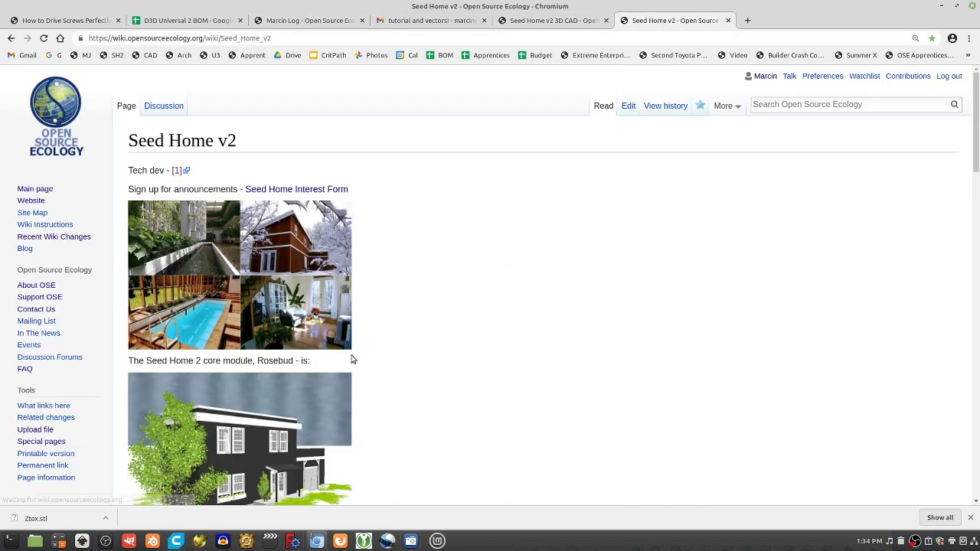
pyautogui.scroll(-2, 316, 367)
pyautogui.scroll(-5, 176, 278)
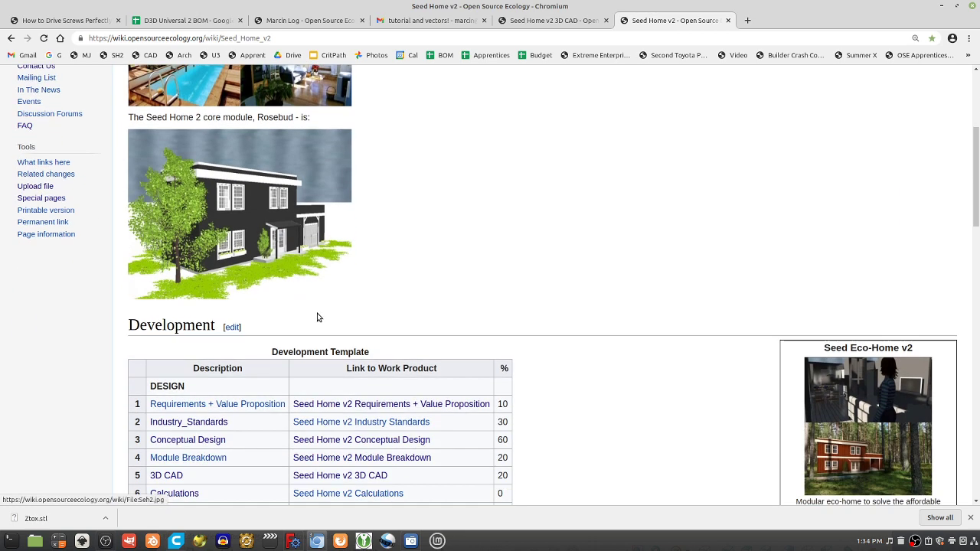
pyautogui.scroll(-1, 896, 400)
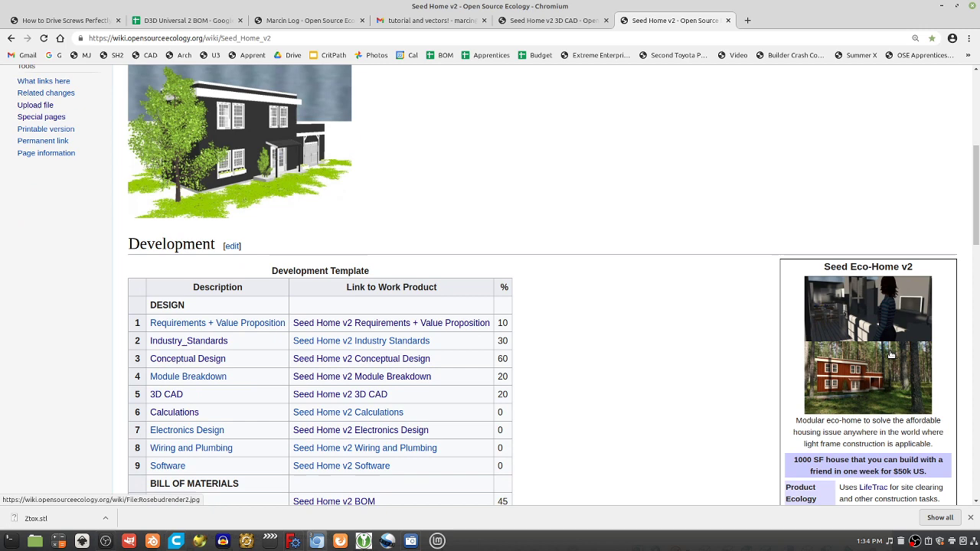
# Return to the gallery tab and highlight the Seed Home 2 Part Library and Wall Modules headings.
pyautogui.click(552, 19)
pyautogui.scroll(1, 736, 243)
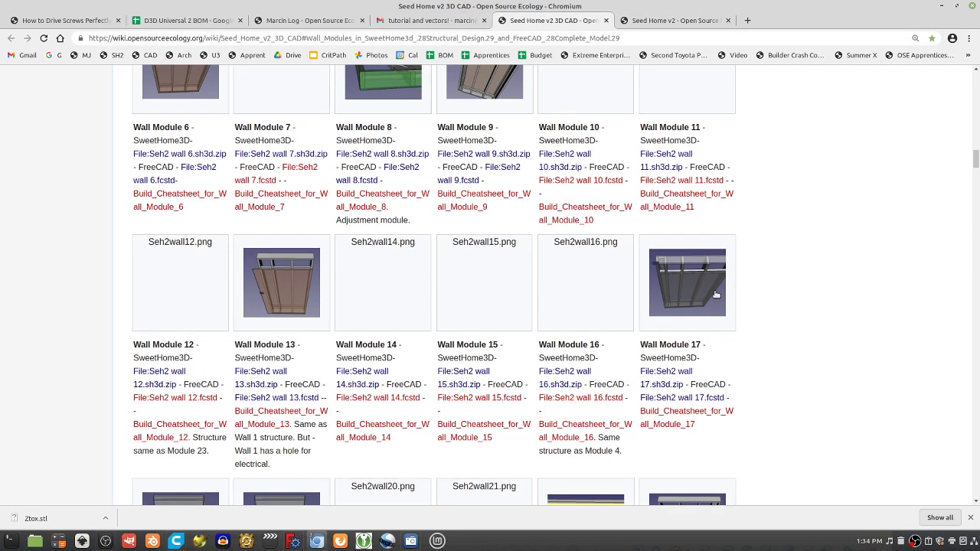
pyautogui.scroll(5, 506, 196)
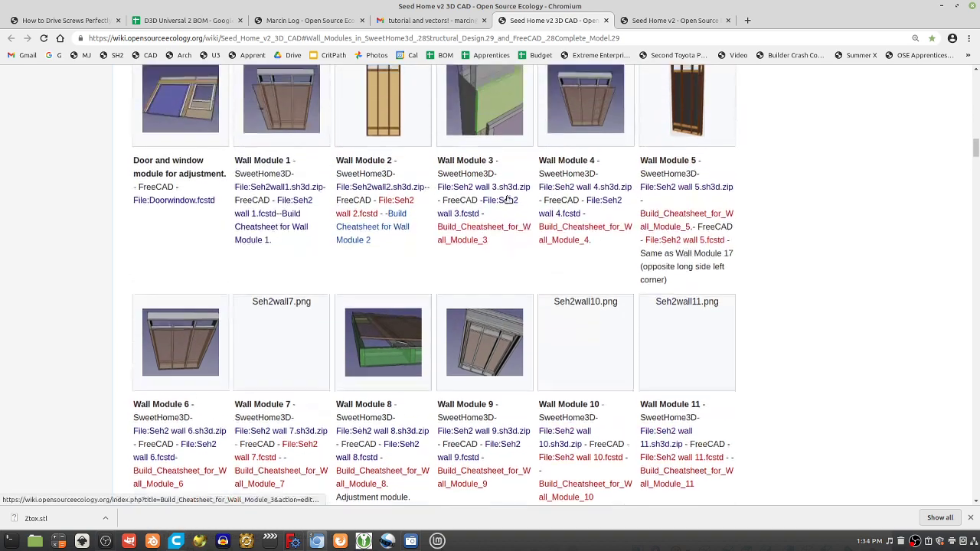
pyautogui.scroll(1, 619, 177)
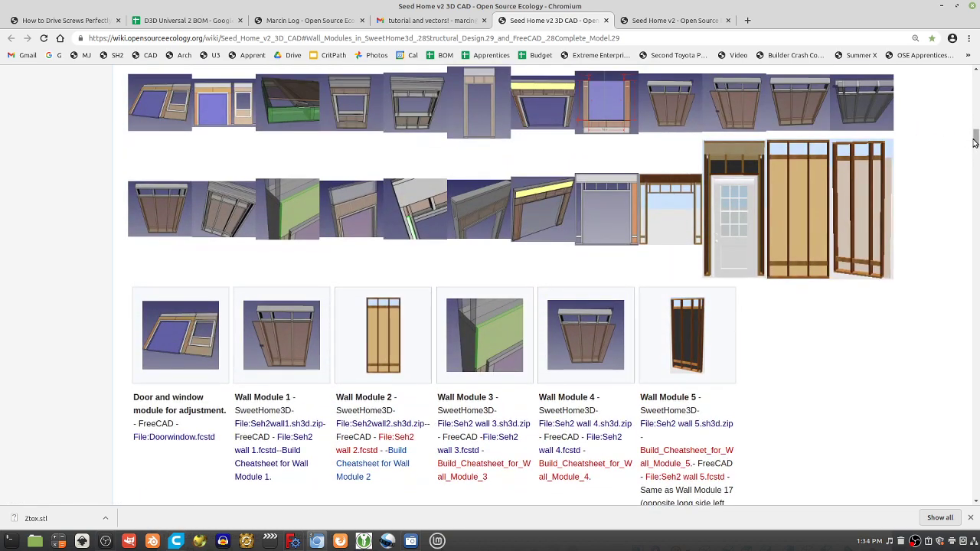
pyautogui.scroll(-4, 720, 336)
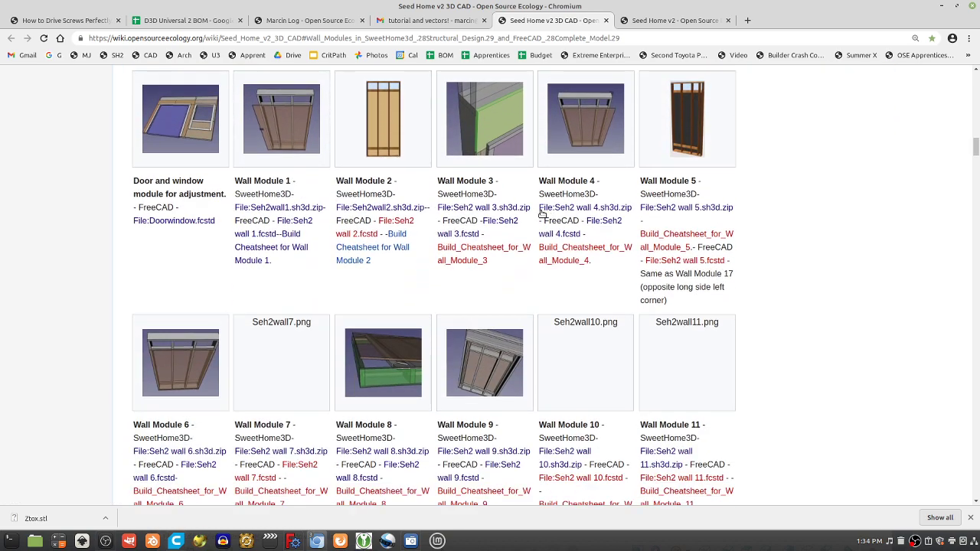
pyautogui.scroll(5, 366, 234)
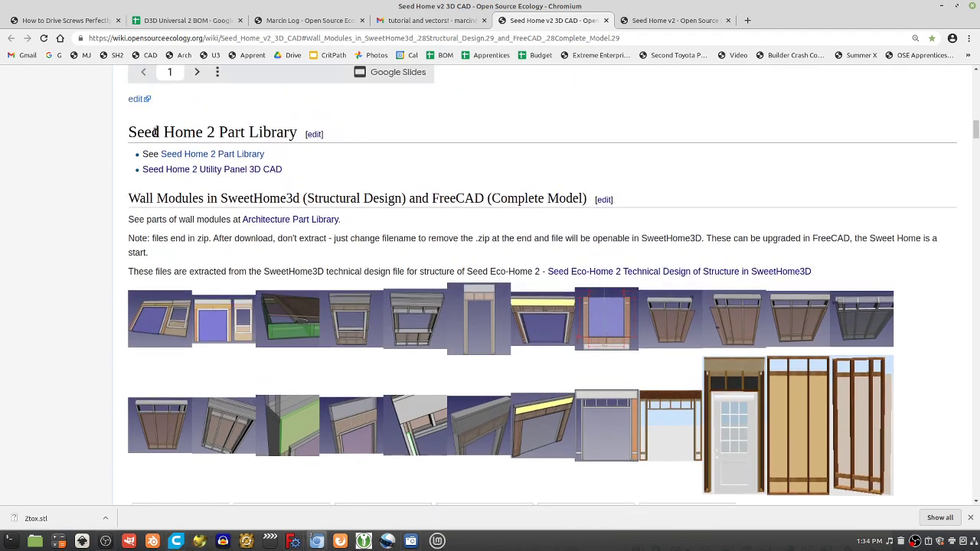
pyautogui.moveTo(138, 131); pyautogui.dragTo(321, 143)
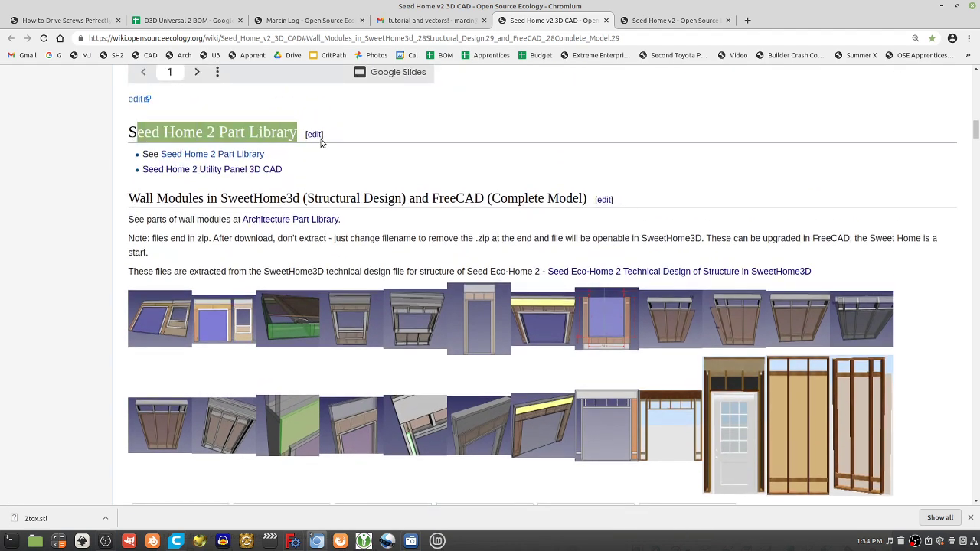
pyautogui.moveTo(128, 199); pyautogui.dragTo(585, 199)
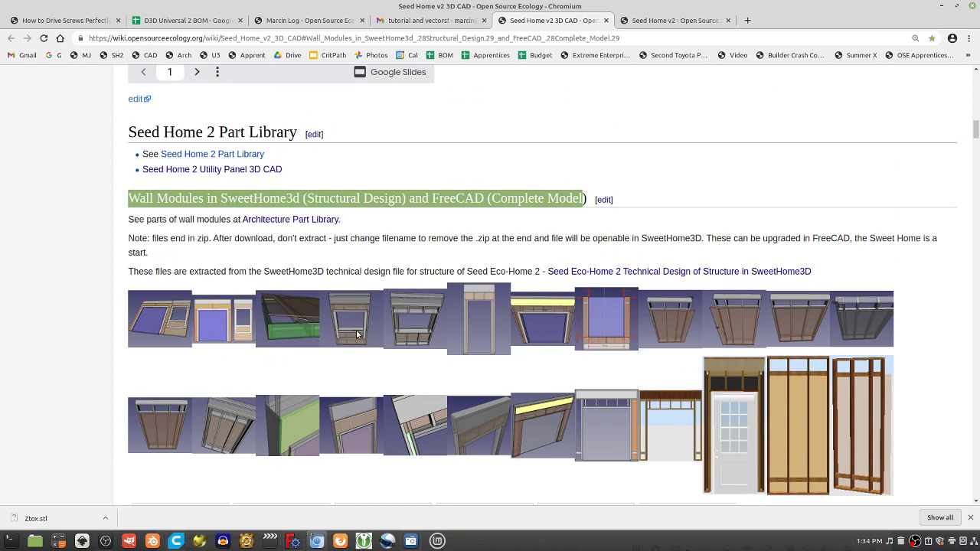
# Scroll the wall module gallery down through Wall Module 23, then show the Seed Home v2 overview.
pyautogui.scroll(-5, 339, 266)
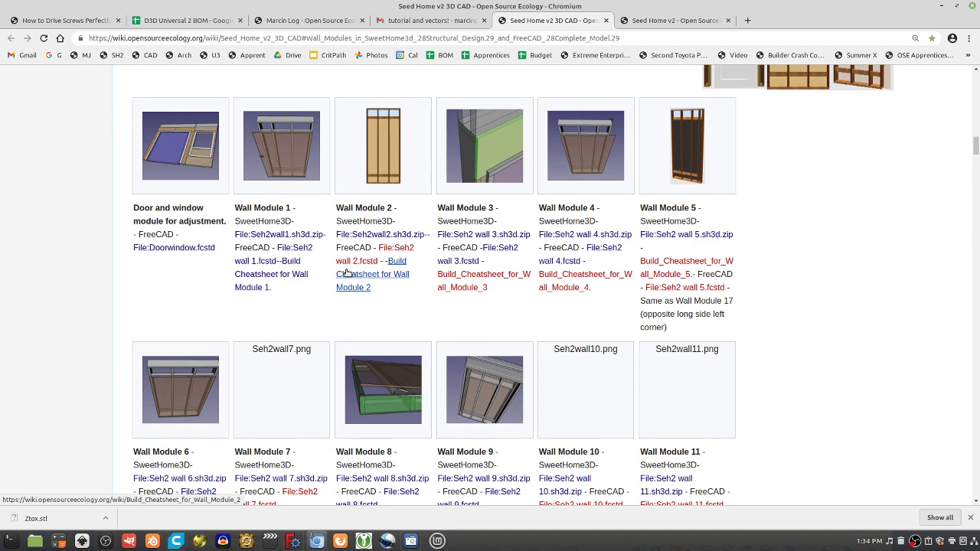
pyautogui.scroll(-1, 398, 356)
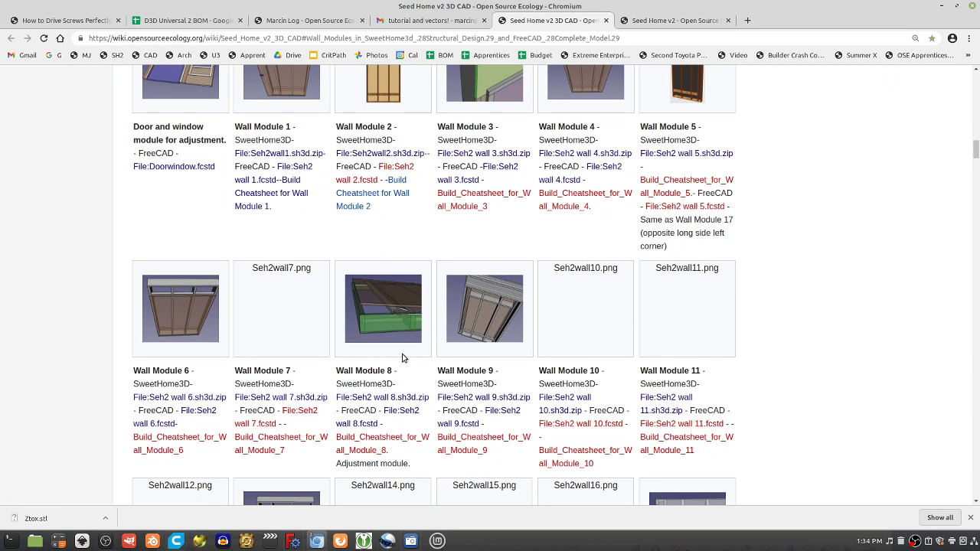
pyautogui.scroll(-1, 403, 358)
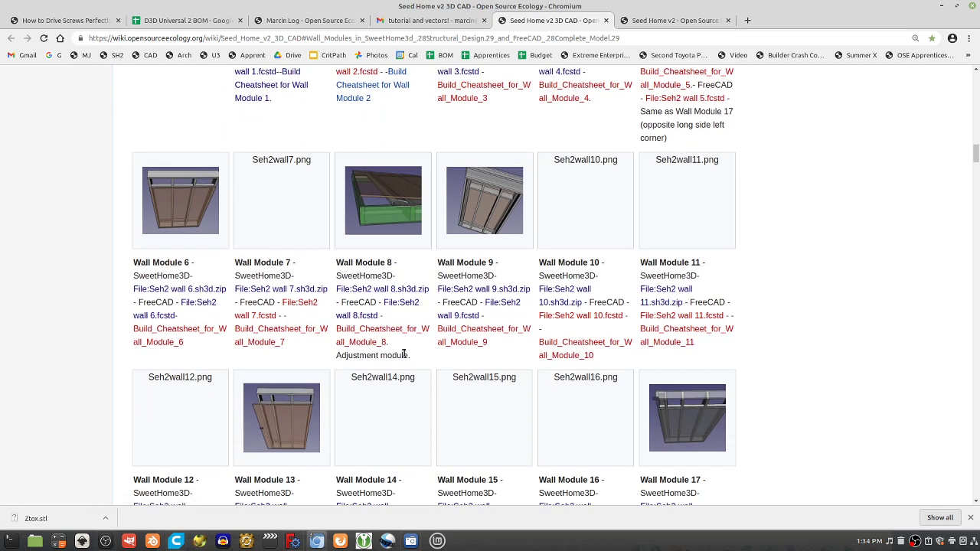
pyautogui.scroll(-3, 408, 350)
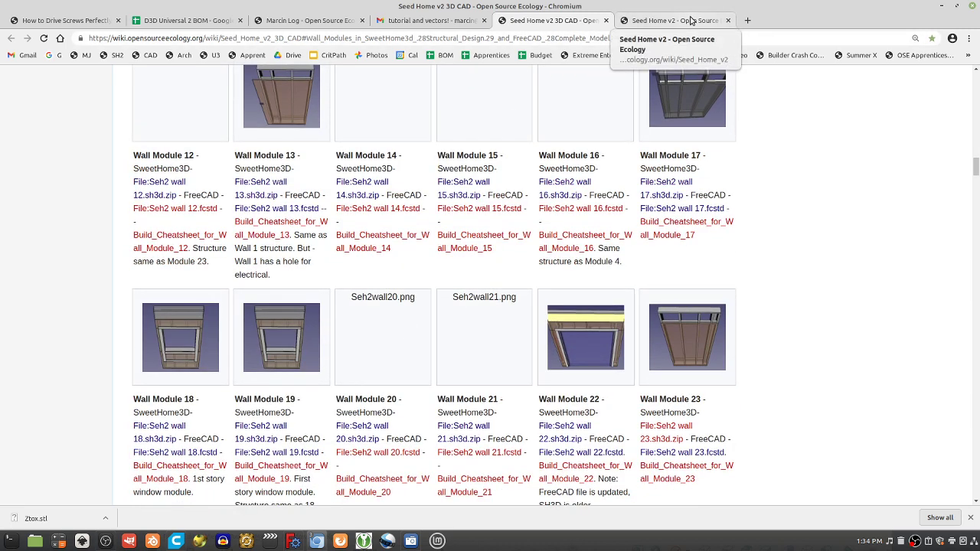
pyautogui.click(673, 20)
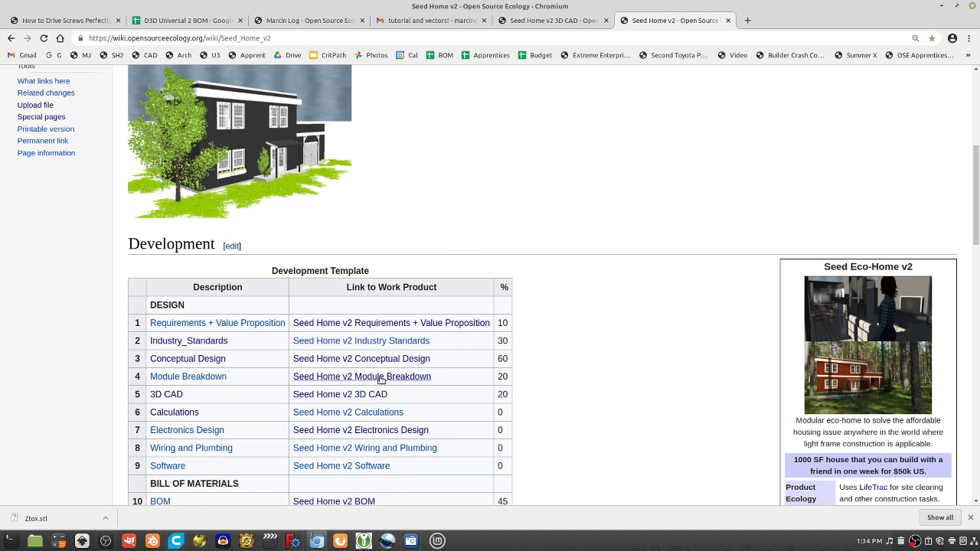
# Follow the MJ log to the Wall Modules Build Cheatsheet Construction Set and its House Wall Module Design Guide slides.
pyautogui.click(84, 55)
pyautogui.scroll(-5, 39, 388)
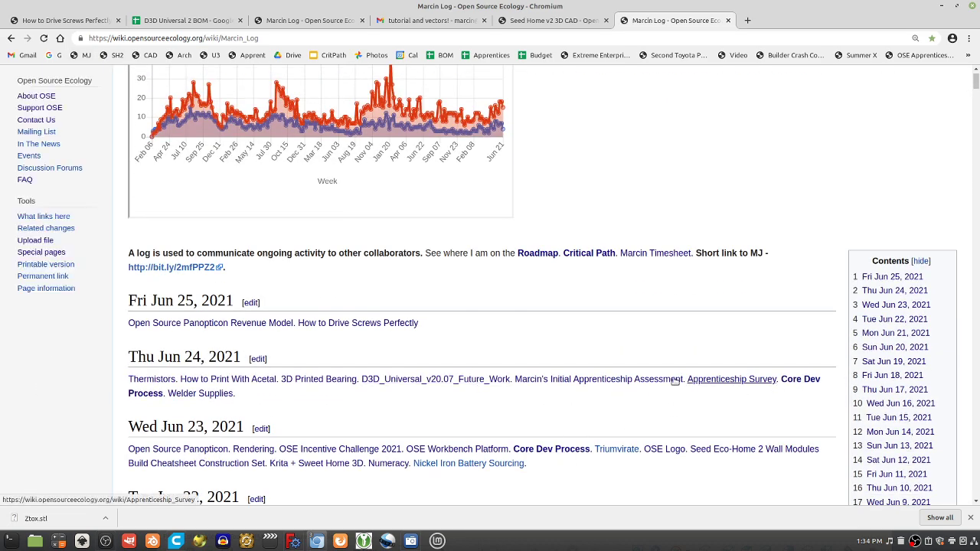
pyautogui.scroll(-4, 525, 379)
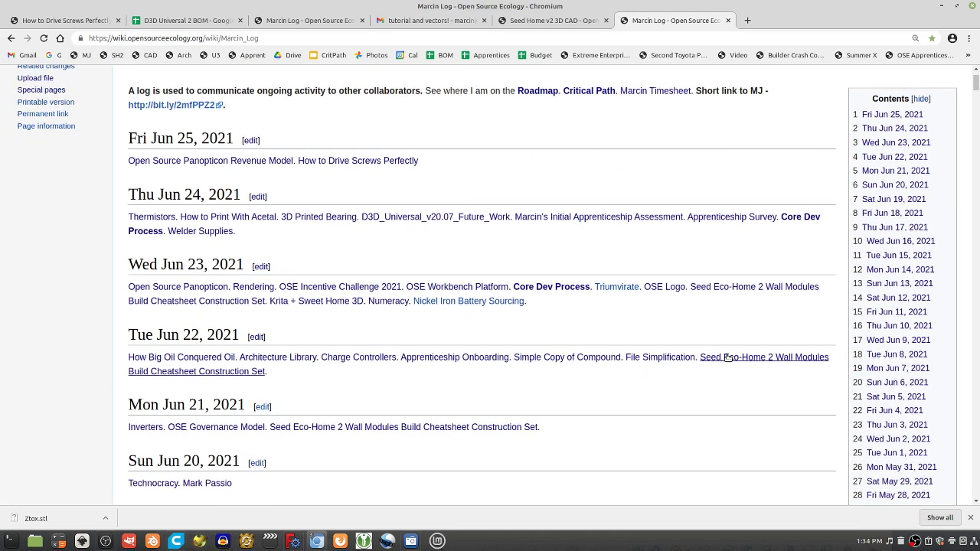
pyautogui.click(723, 357)
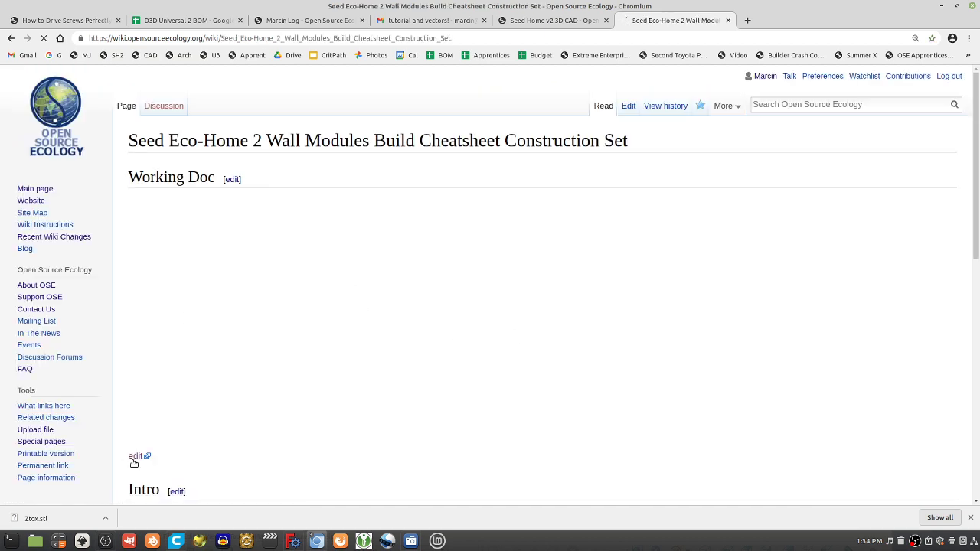
pyautogui.click(310, 272)
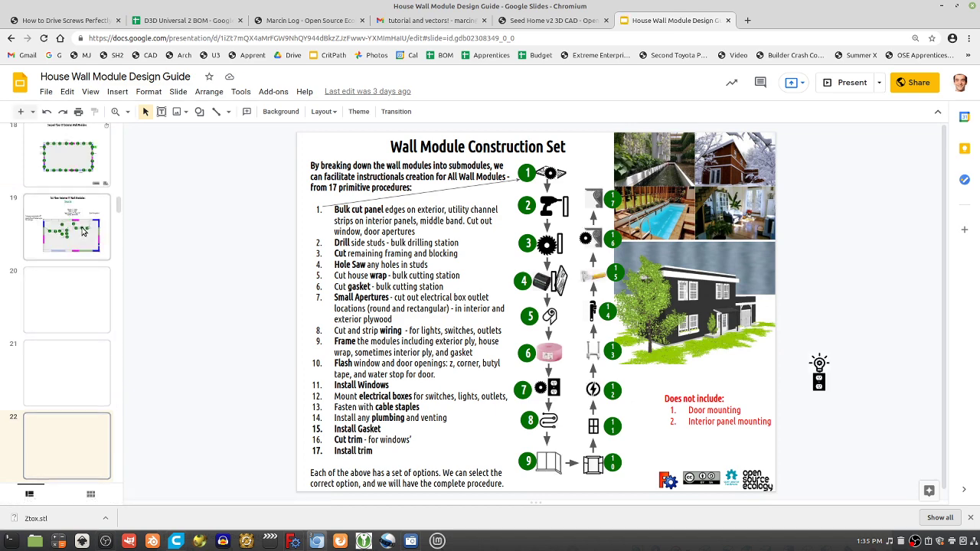
# Step through the 1st Floor Interior and 1st Floor lighting switches slides.
pyautogui.moveTo(66, 169); pyautogui.dragTo(549, 316)
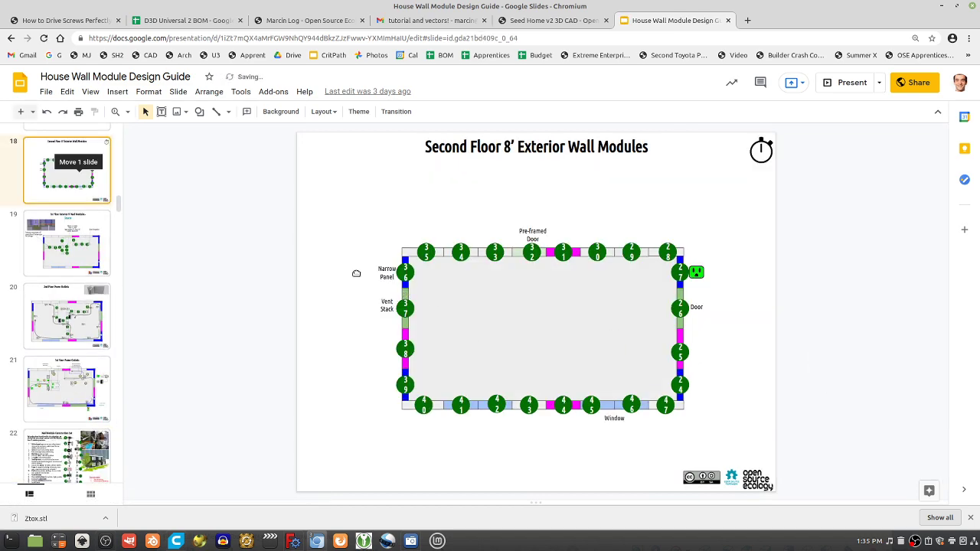
pyautogui.moveTo(29, 353); pyautogui.dragTo(468, 329)
pyautogui.press('Down')
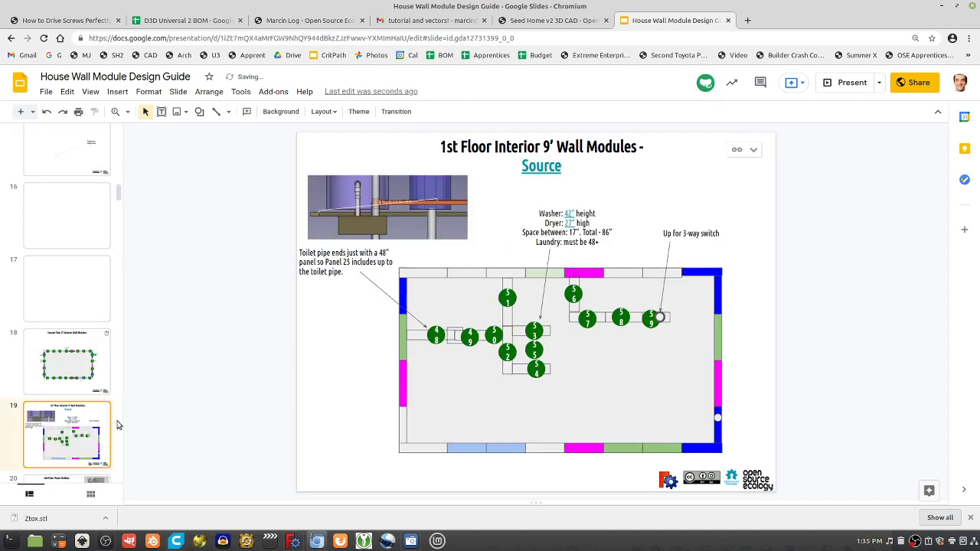
pyautogui.click(92, 305)
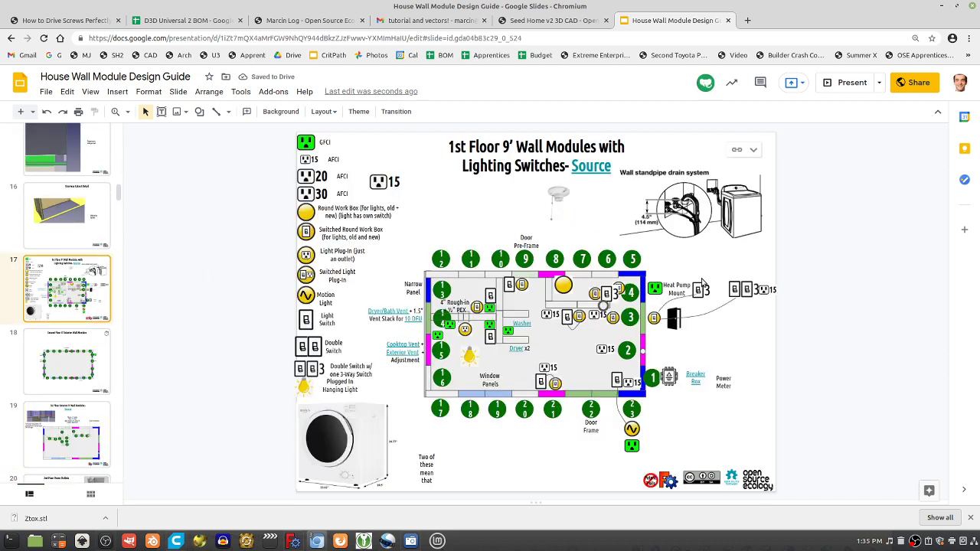
pyautogui.press('Down')
pyautogui.press('Up')
# View the Second Floor 8' Exterior, 1st Floor Interior 9' and 2nd Floor Power Outlets slides.
pyautogui.click(93, 366)
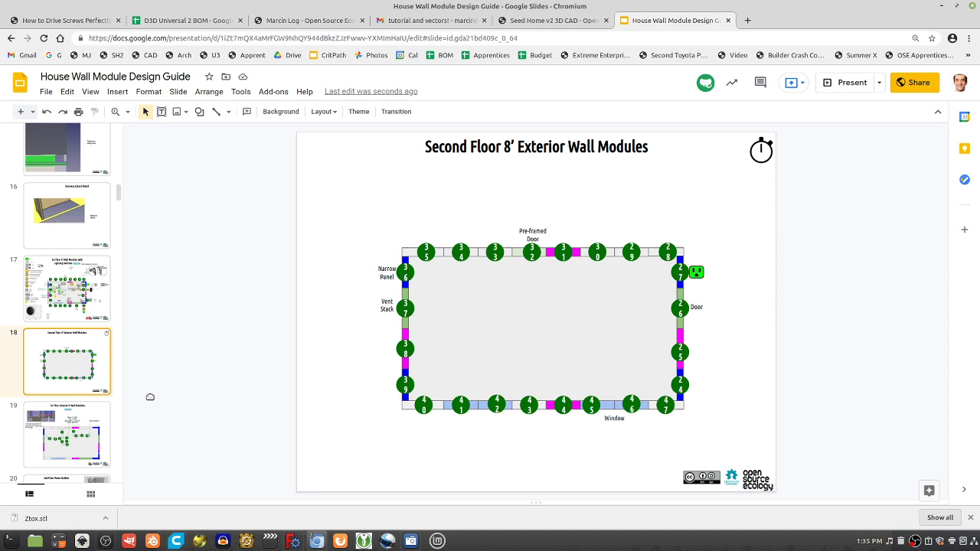
pyautogui.click(86, 452)
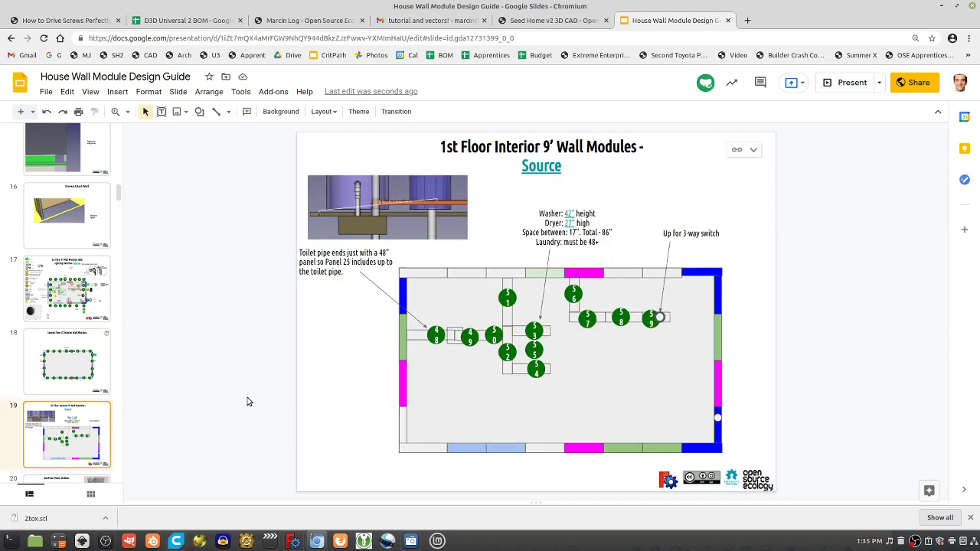
pyautogui.scroll(-1, 90, 457)
pyautogui.click(90, 452)
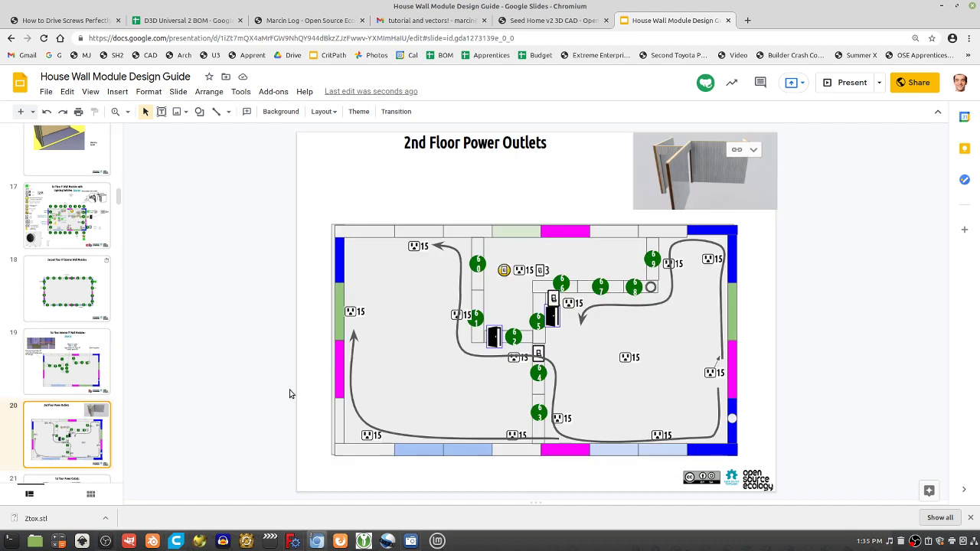
pyautogui.scroll(2, 67, 360)
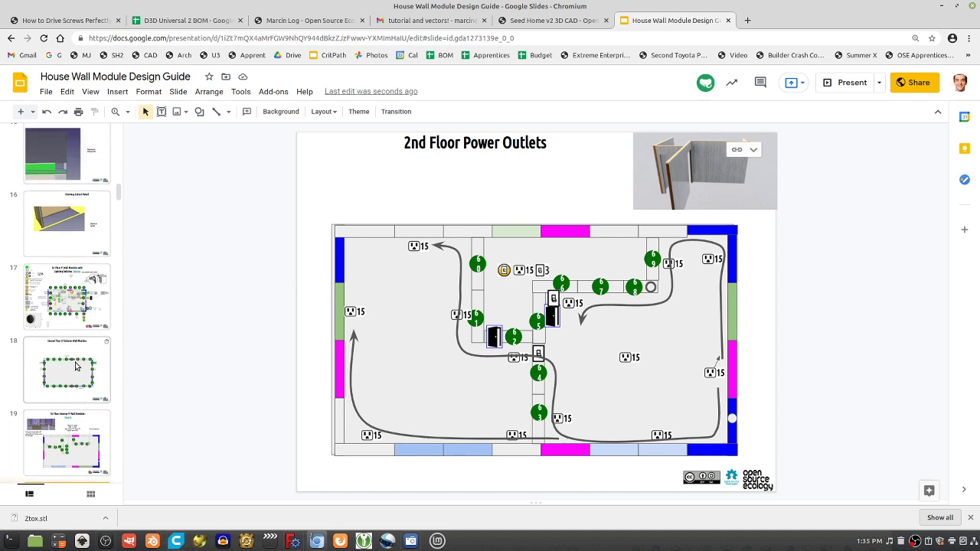
# Return to the Seed Home v2 3D CAD tab, scroll up, and highlight the Wall Module 1 caption.
pyautogui.click(548, 21)
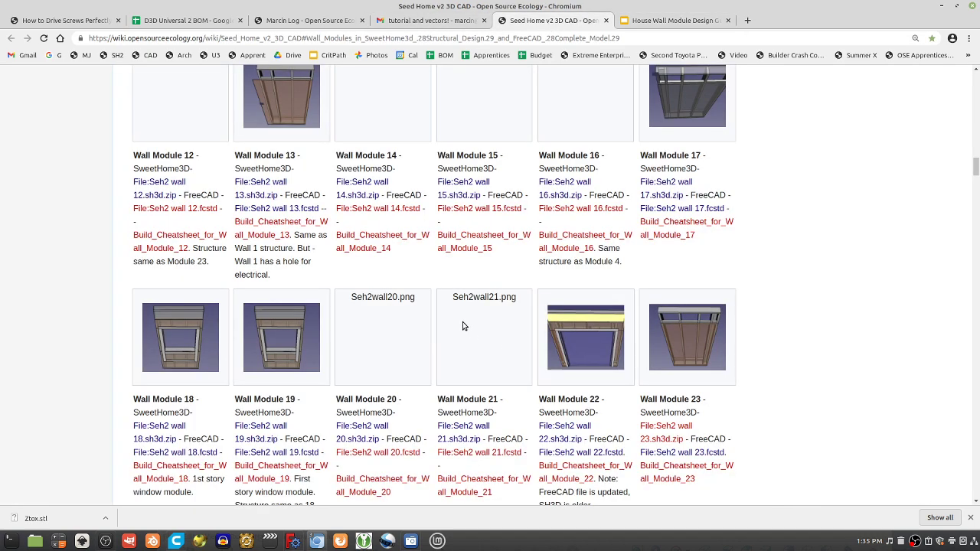
pyautogui.scroll(5, 339, 159)
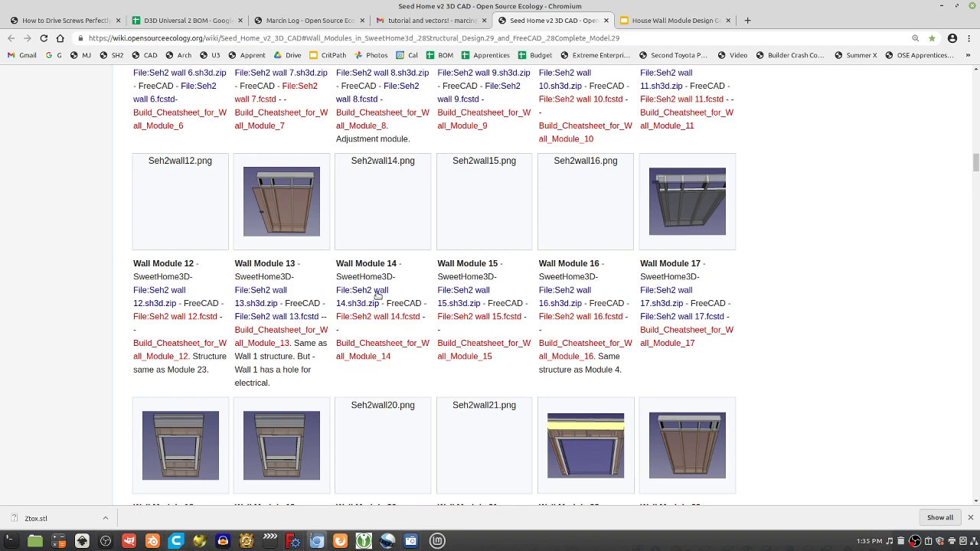
pyautogui.scroll(8, 347, 340)
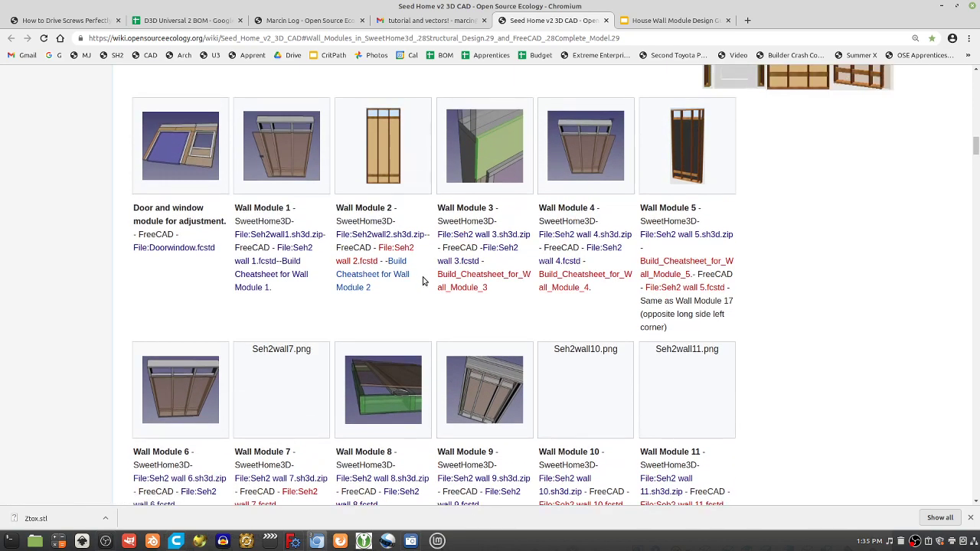
pyautogui.scroll(1, 297, 287)
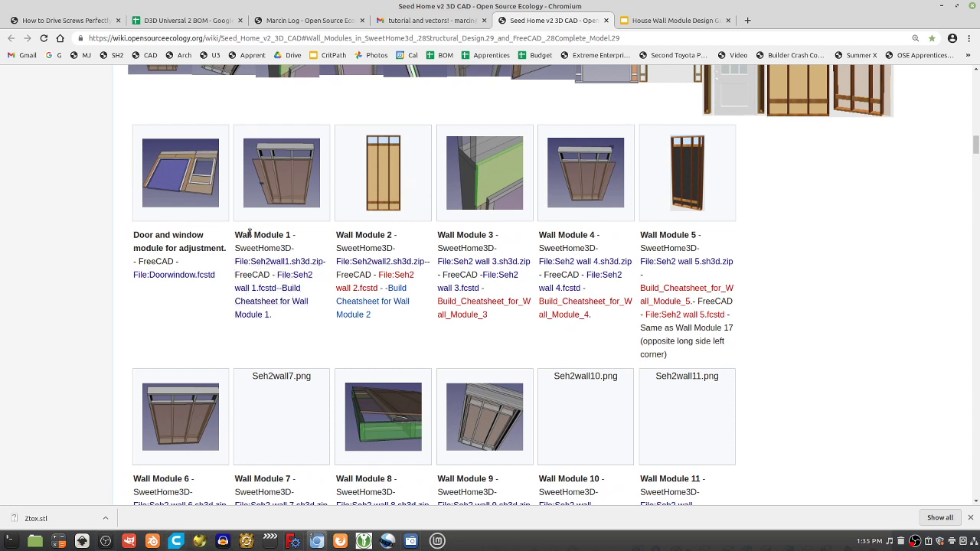
pyautogui.moveTo(248, 234); pyautogui.dragTo(286, 234)
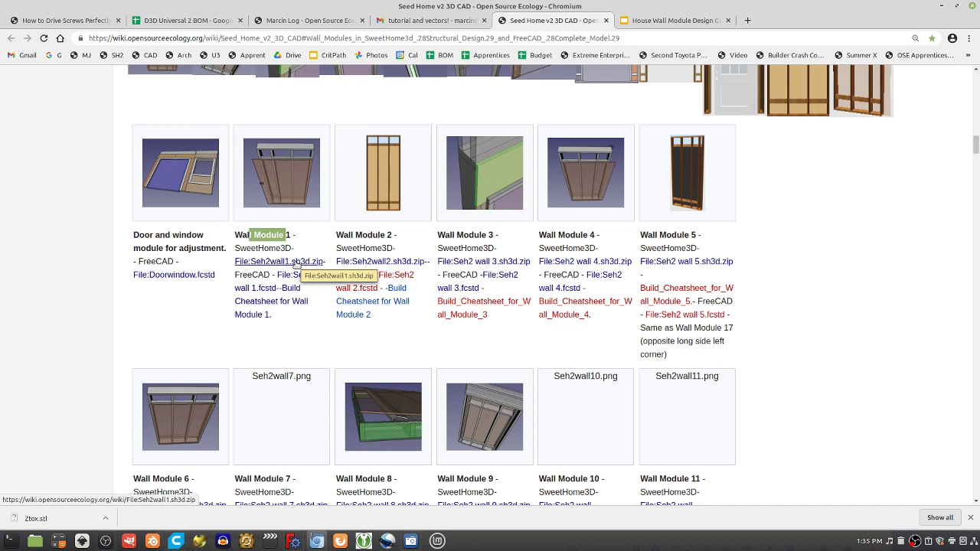
# Open the Seh2wall1.sh3d.zip file page, go back, and highlight the Wall Module 1 FreeCAD file name.
pyautogui.click(297, 263)
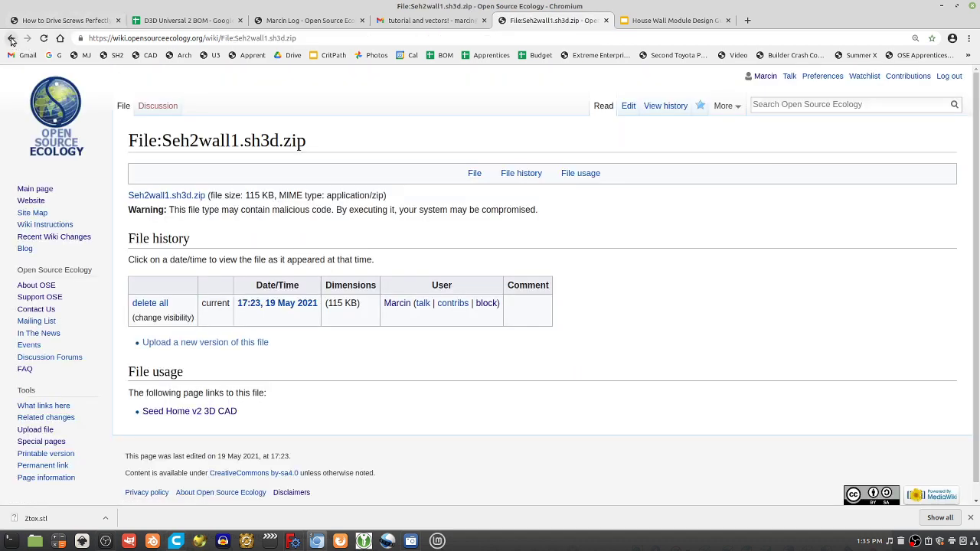
pyautogui.click(11, 40)
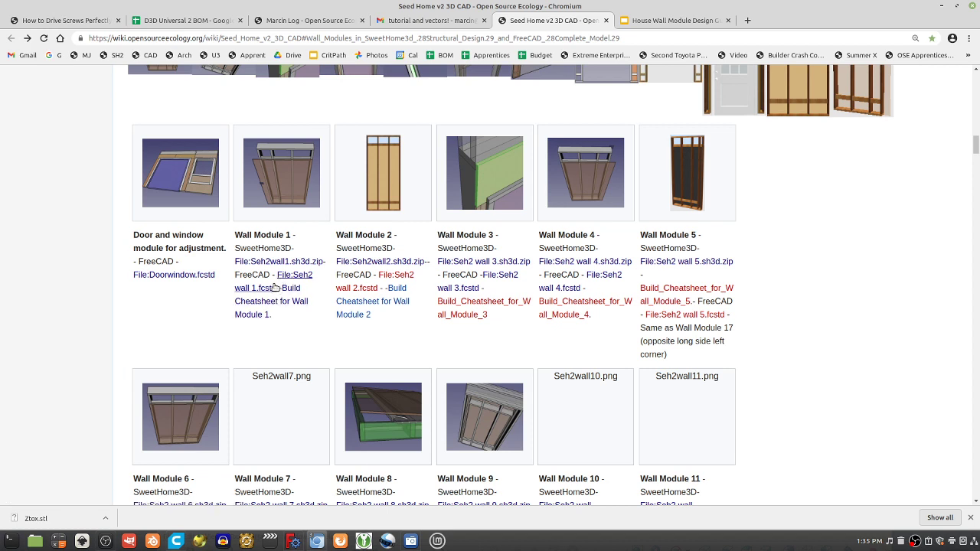
pyautogui.moveTo(276, 276); pyautogui.dragTo(281, 289)
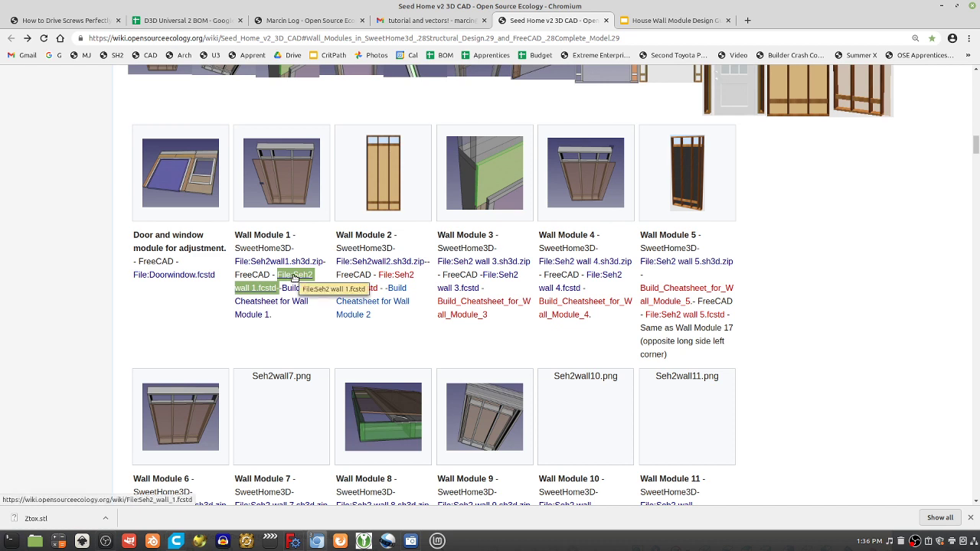
pyautogui.click(291, 332)
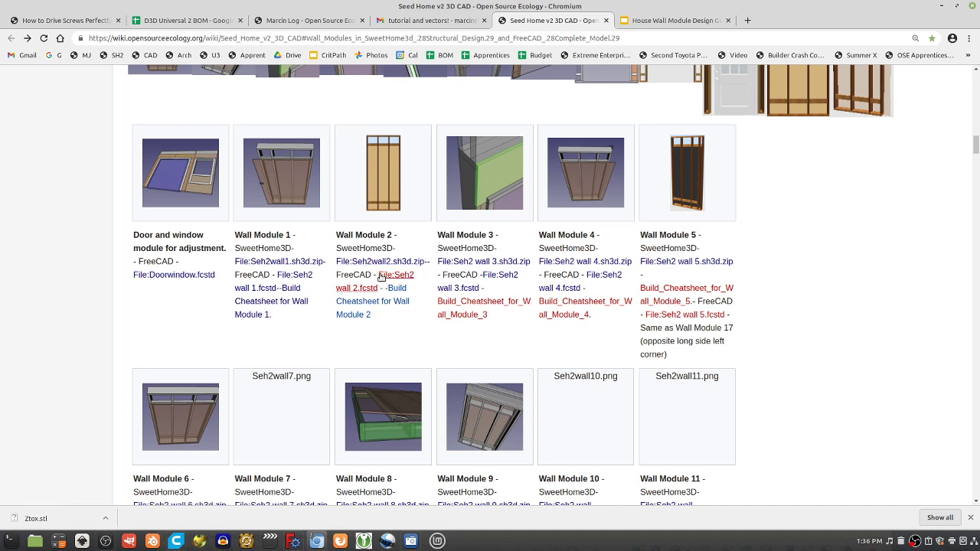
pyautogui.scroll(-1, 590, 308)
pyautogui.scroll(-4, 672, 277)
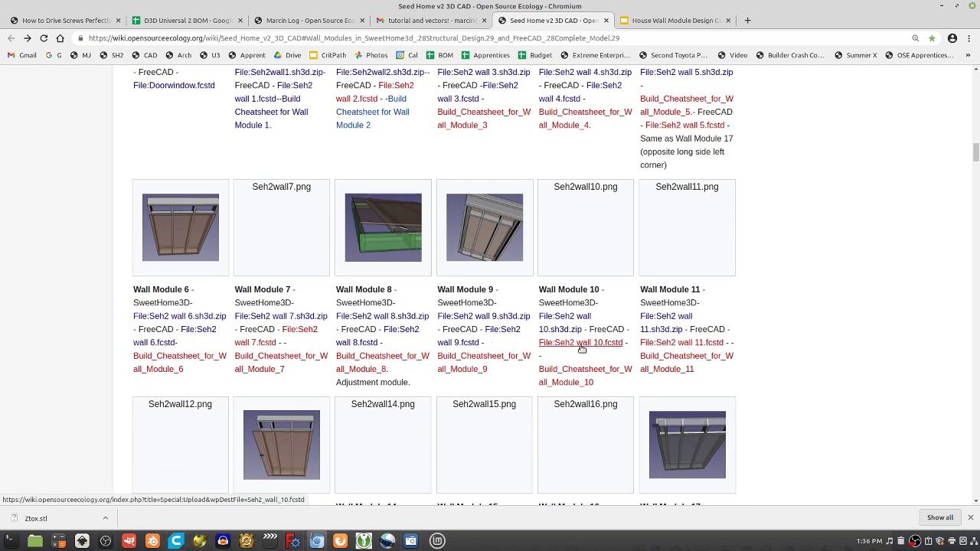
pyautogui.scroll(-3, 594, 351)
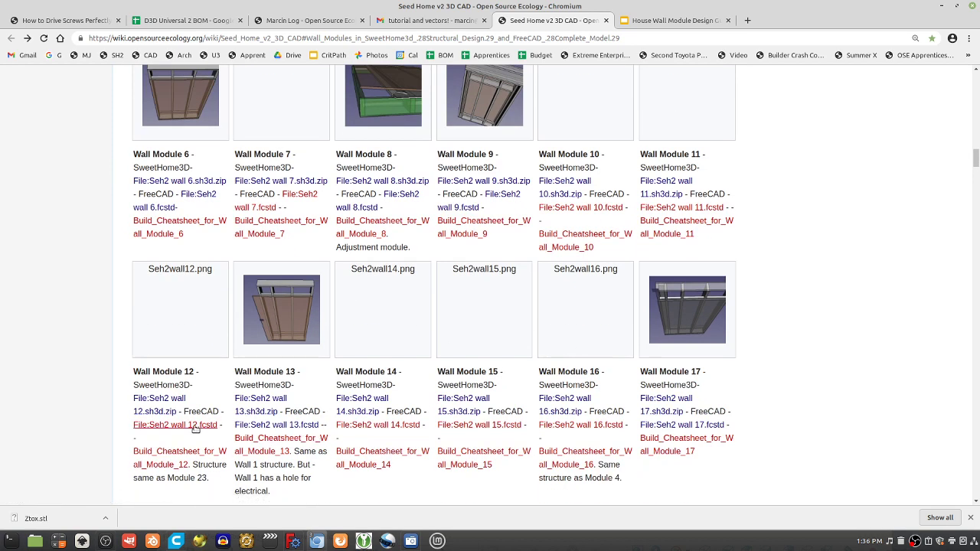
pyautogui.scroll(-1, 530, 422)
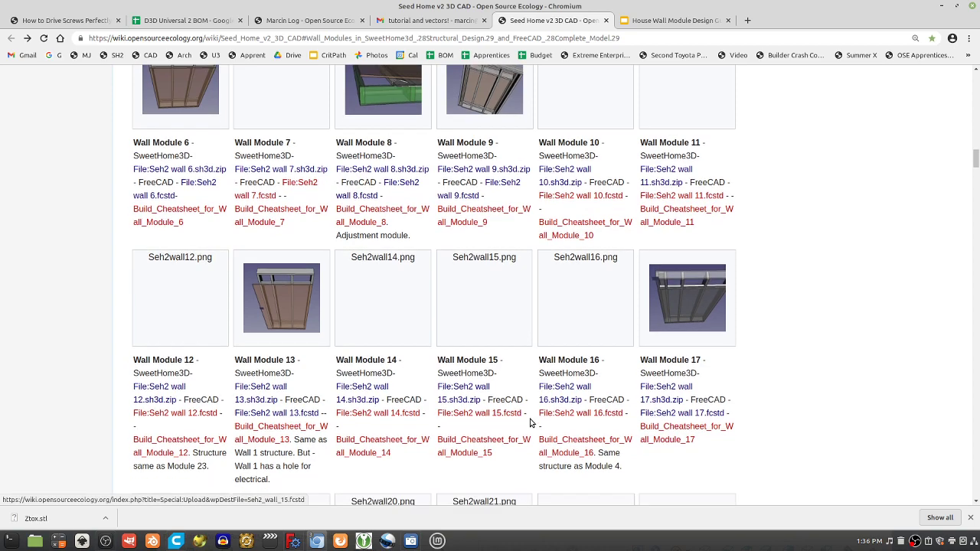
pyautogui.scroll(-10, 529, 423)
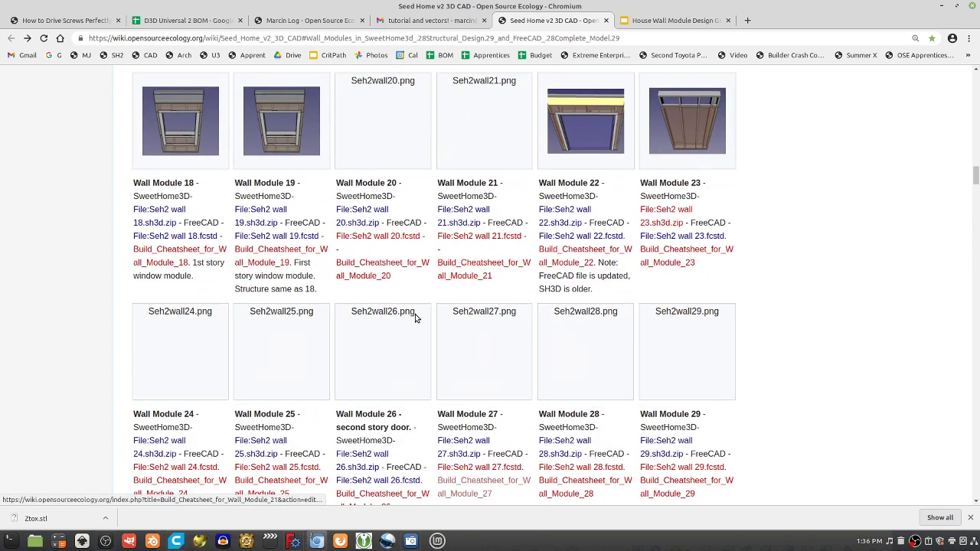
pyautogui.scroll(12, 415, 317)
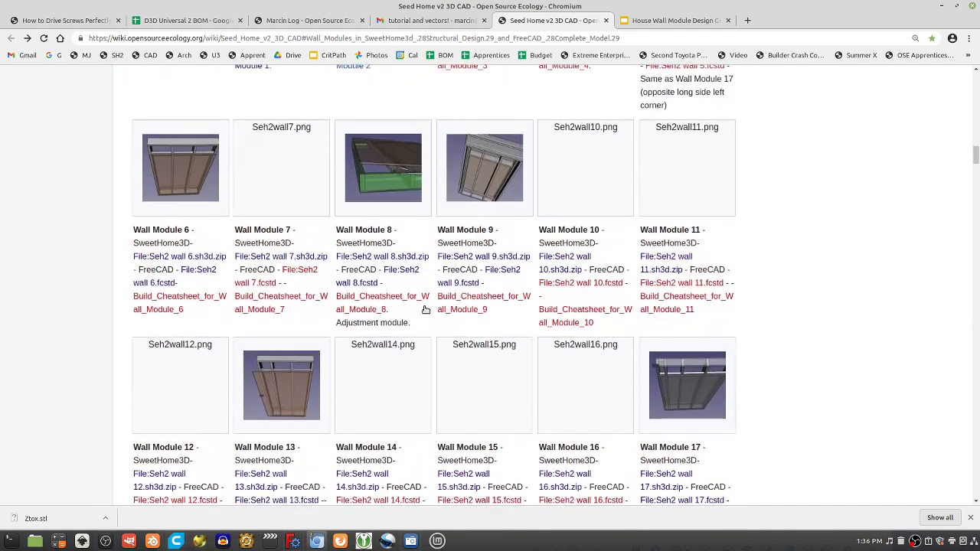
pyautogui.scroll(5, 426, 310)
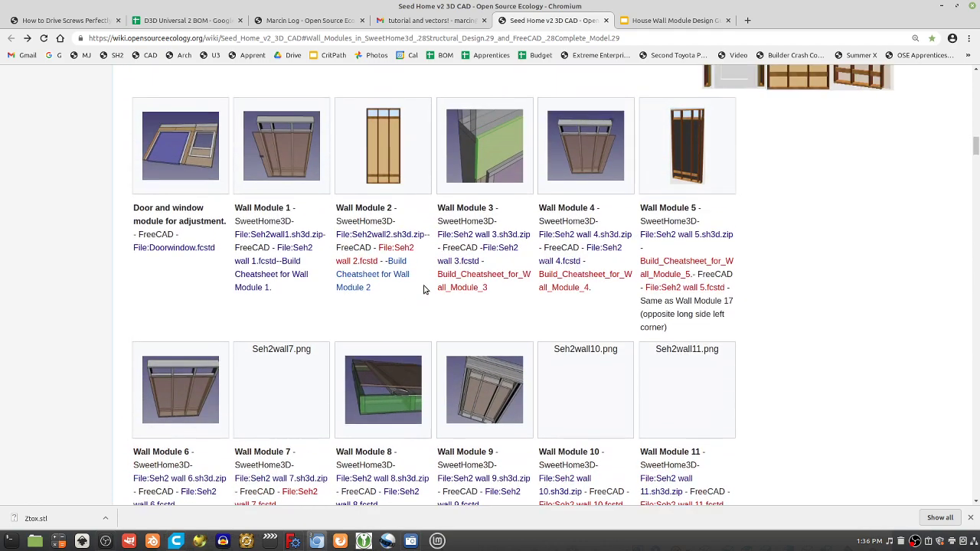
pyautogui.scroll(7, 497, 383)
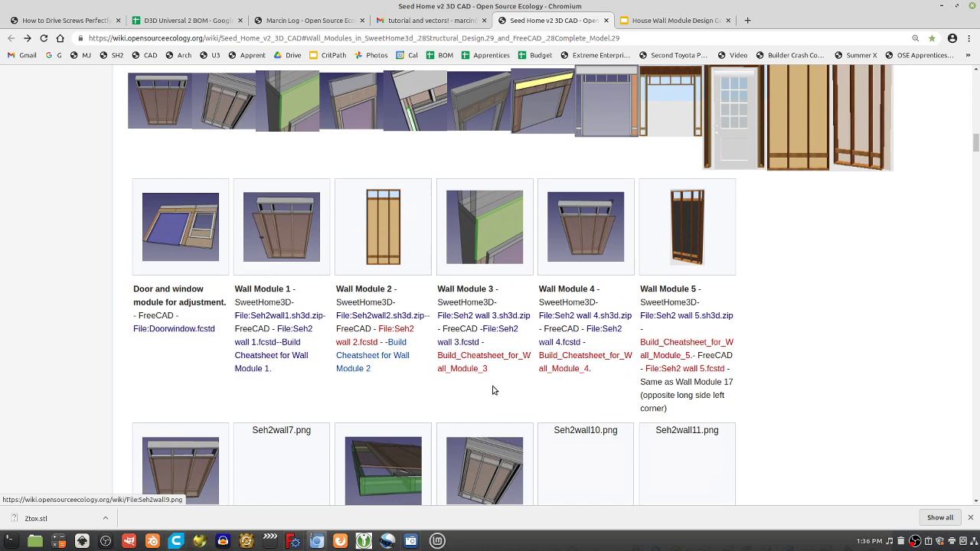
pyautogui.scroll(-4, 491, 390)
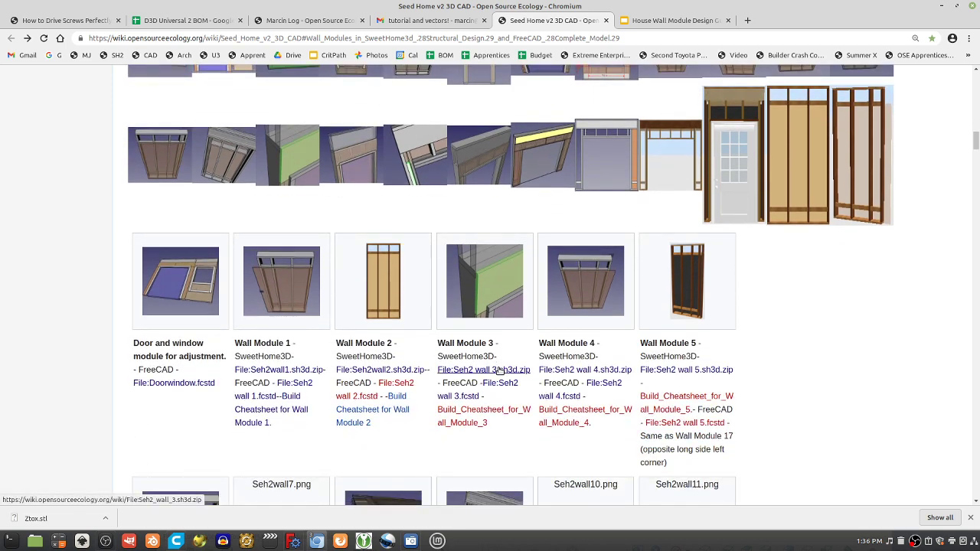
pyautogui.scroll(-3, 483, 353)
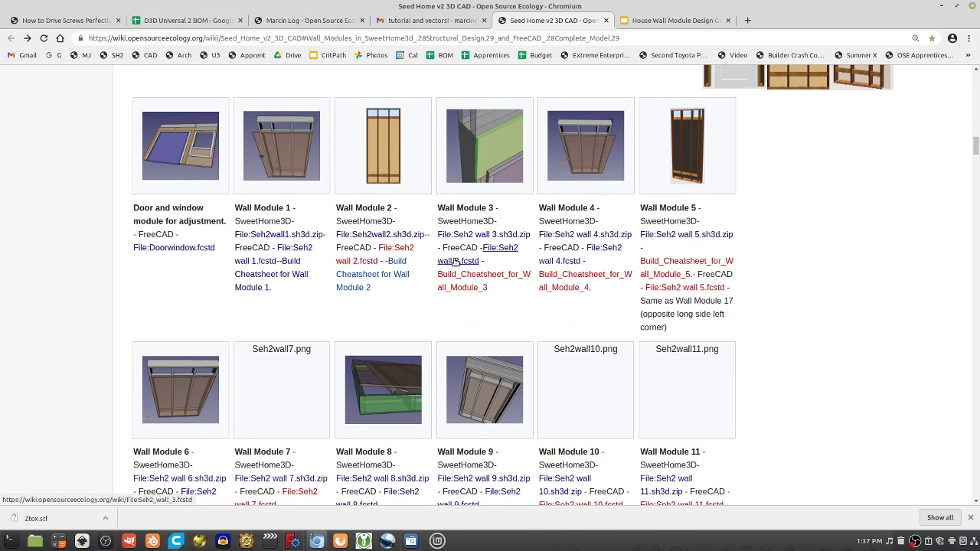
pyautogui.scroll(-3, 490, 345)
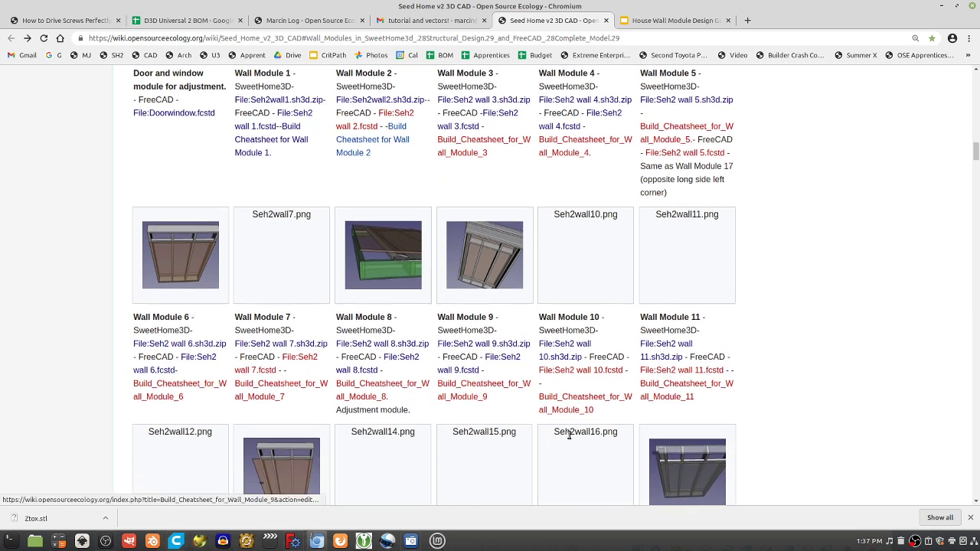
pyautogui.scroll(2, 575, 417)
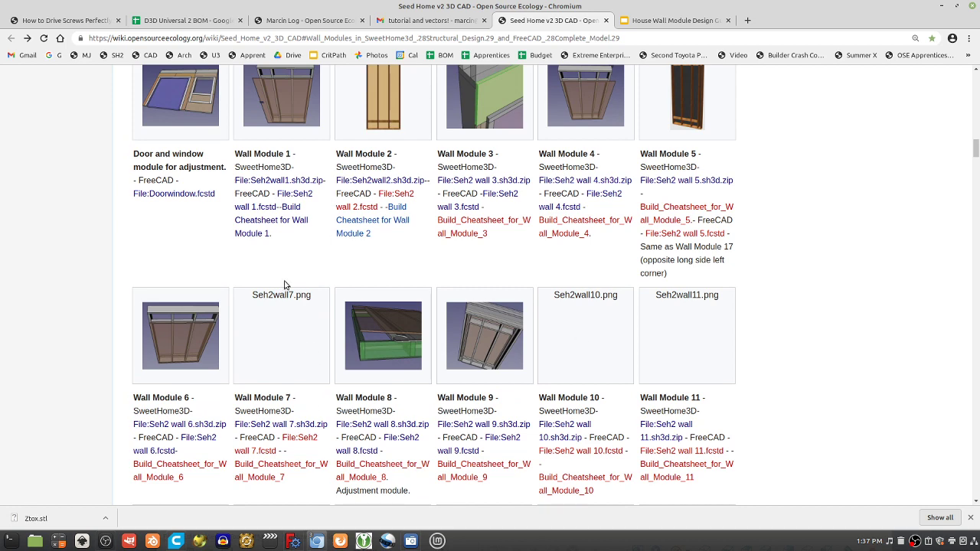
# Highlight the red, missing Seh2 wall 10.fcstd link, then bring the Jitsi Meet call forward.
pyautogui.scroll(1, 356, 264)
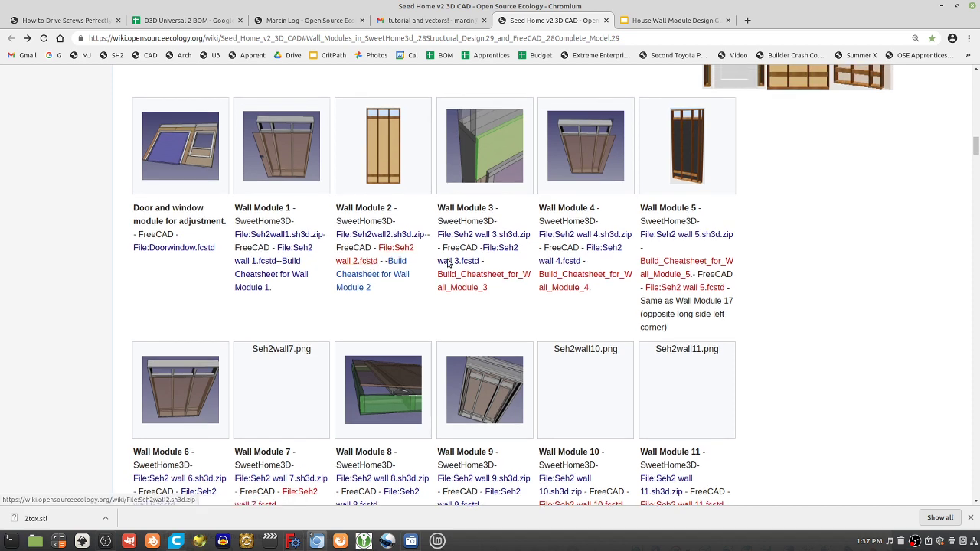
pyautogui.scroll(-4, 448, 263)
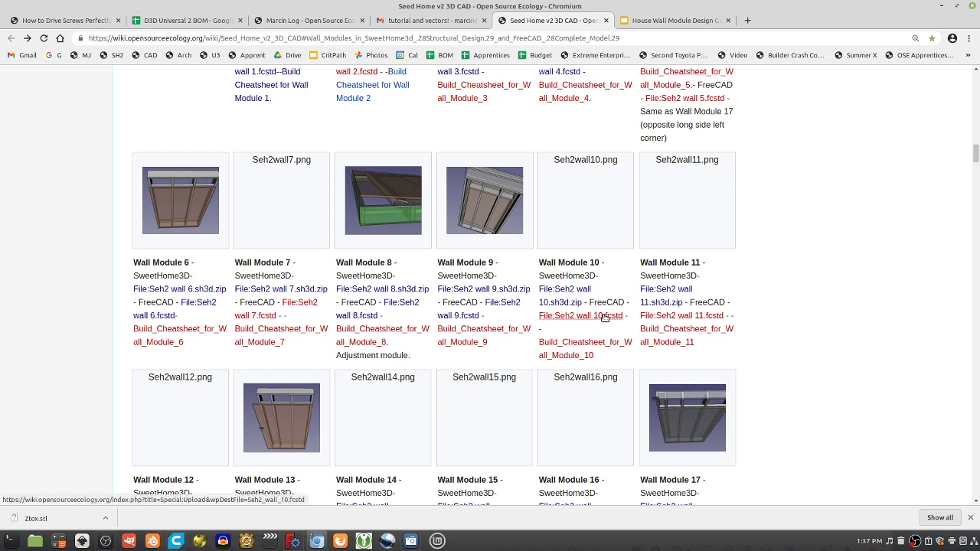
pyautogui.moveTo(567, 330); pyautogui.dragTo(541, 320)
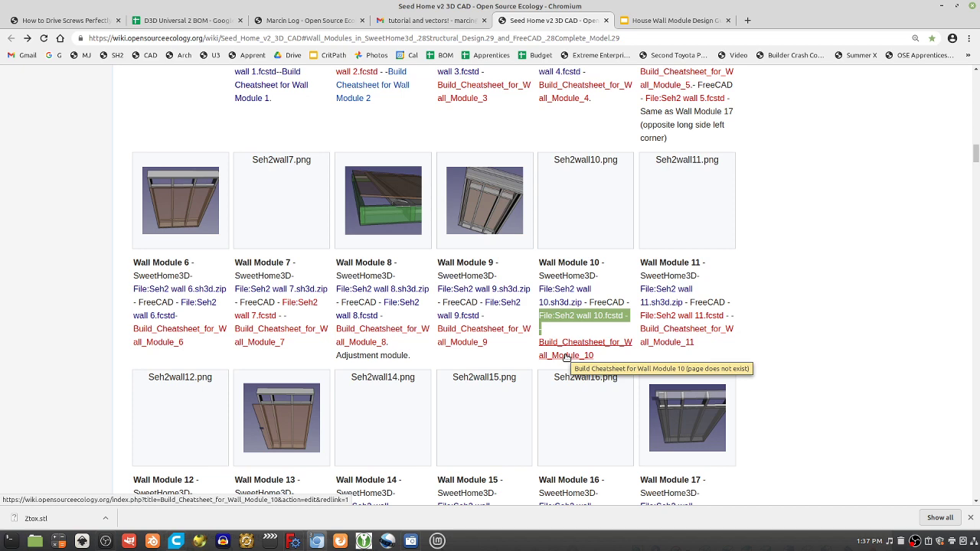
pyautogui.hotkey('alt', 'Tab')
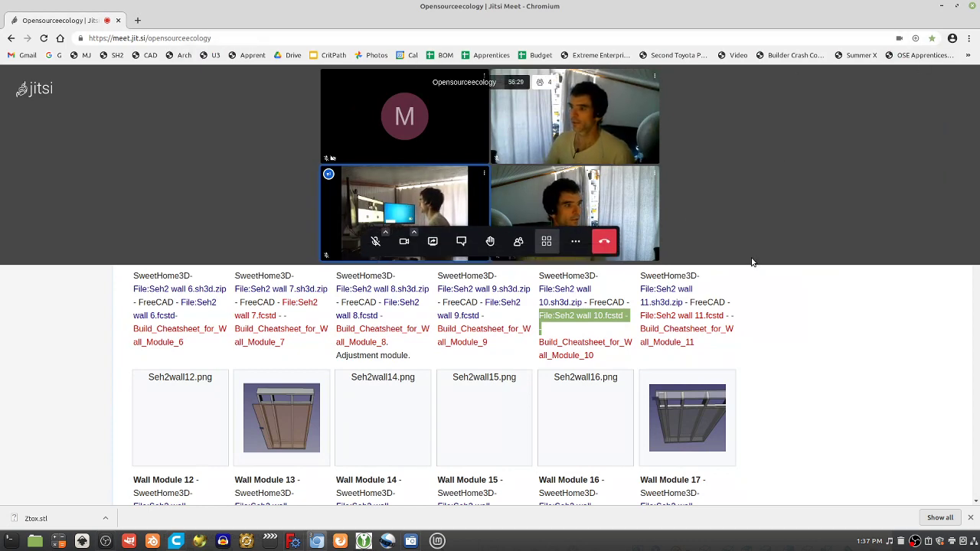
# Expand the call to a four-tile grid, then return to the wiki's Wall Modules 6–17 gallery.
pyautogui.click(959, 8)
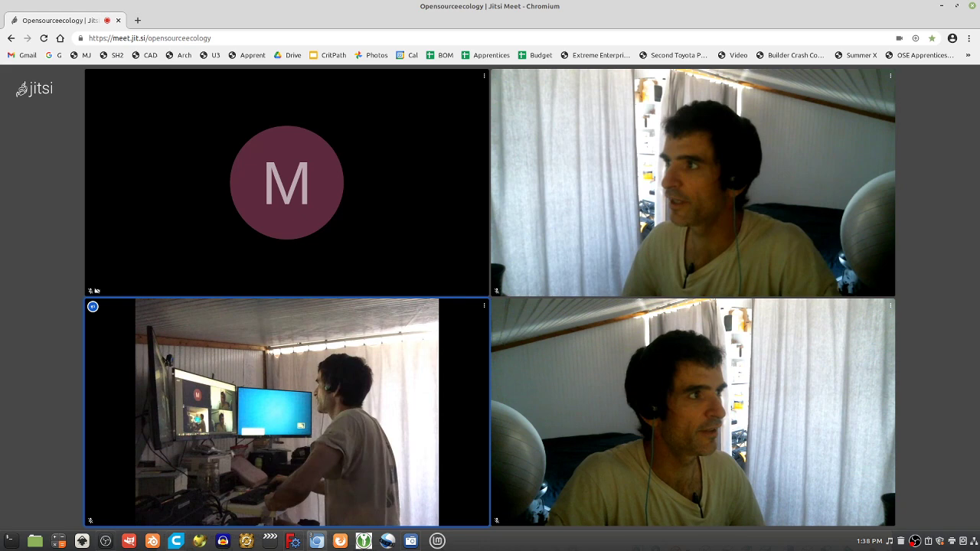
pyautogui.hotkey('alt', 'Tab')
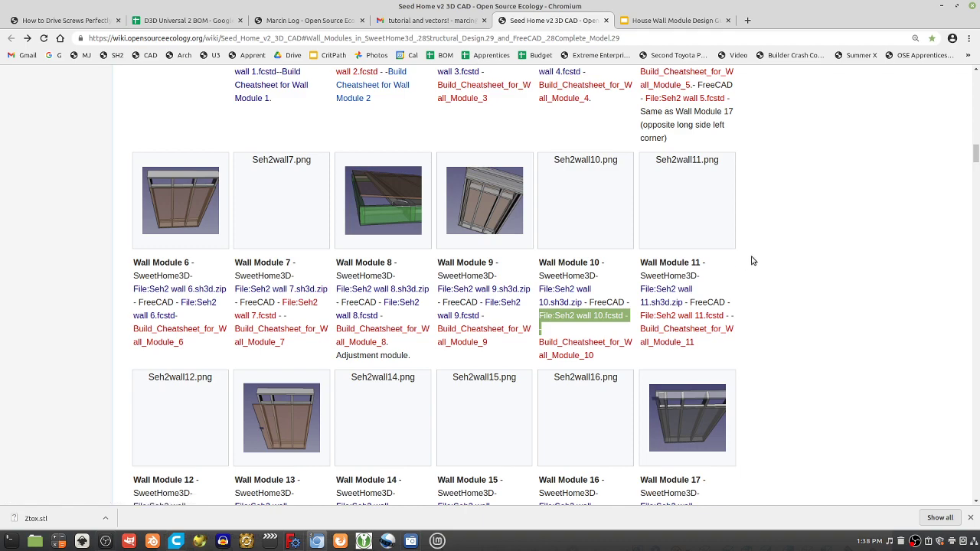
# Jump to Catarina's Source Google Drive section and highlight its heading and the two Rosebud model lines.
pyautogui.scroll(4, 751, 265)
pyautogui.scroll(15, 750, 284)
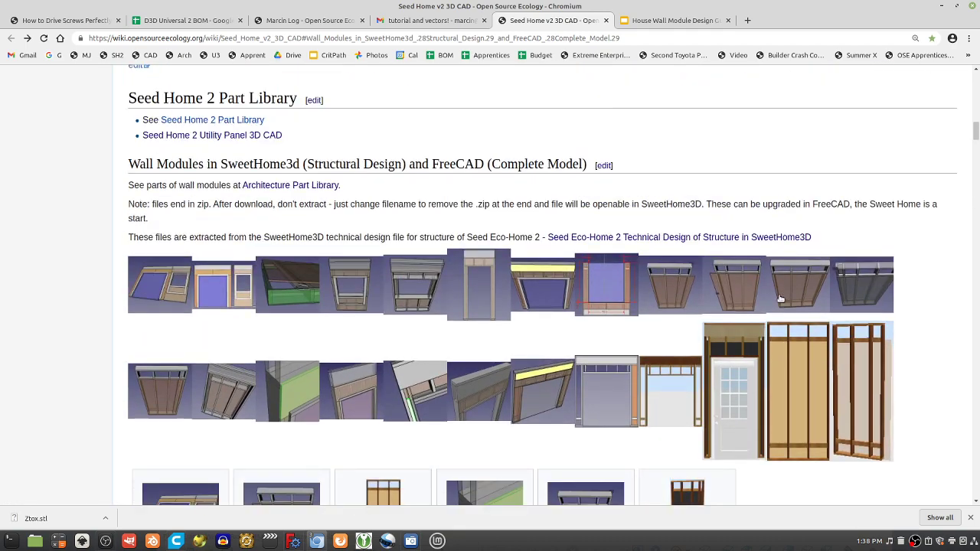
pyautogui.scroll(12, 762, 306)
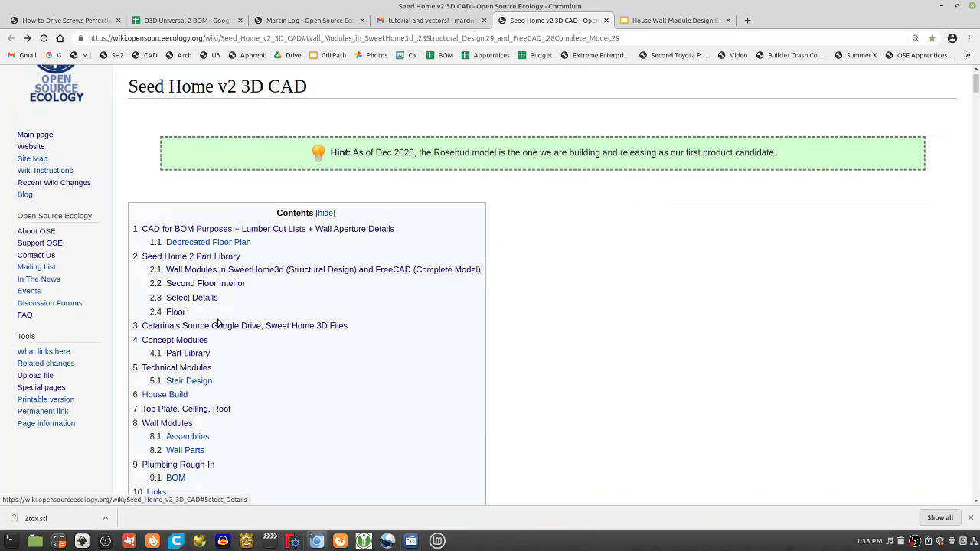
pyautogui.click(220, 325)
pyautogui.moveTo(139, 77); pyautogui.dragTo(457, 81)
pyautogui.moveTo(192, 120); pyautogui.dragTo(338, 120)
pyautogui.moveTo(182, 136); pyautogui.dragTo(295, 137)
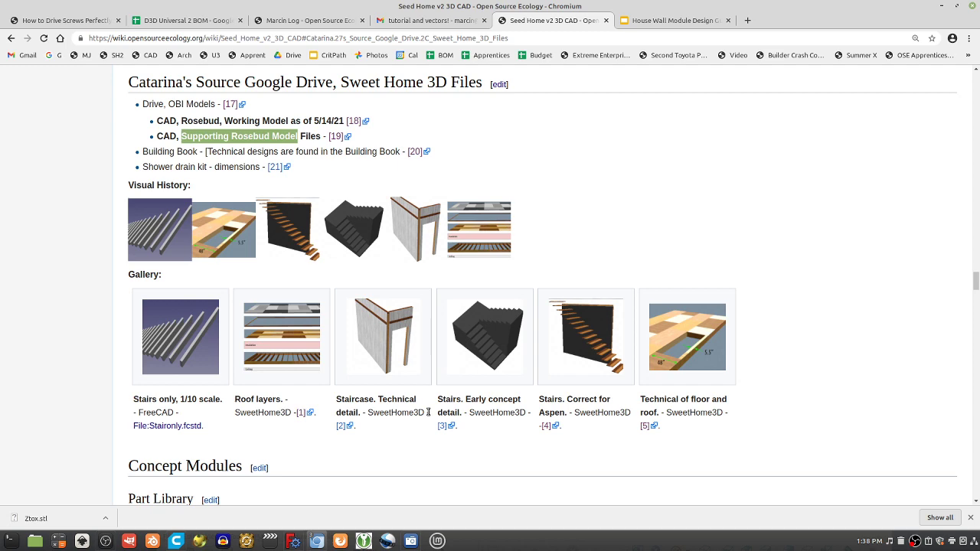
# Scroll down to the Stair Design gallery.
pyautogui.scroll(-5, 434, 425)
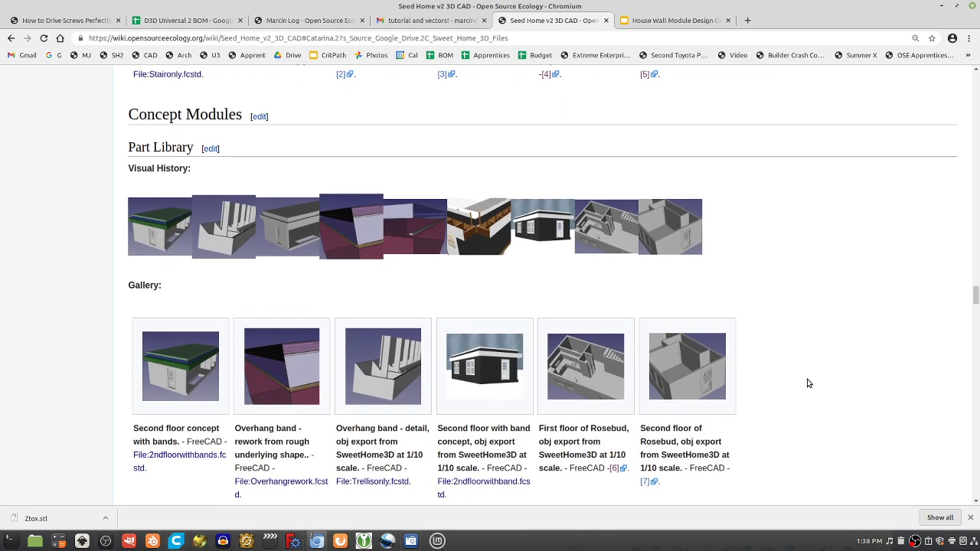
pyautogui.scroll(-12, 377, 331)
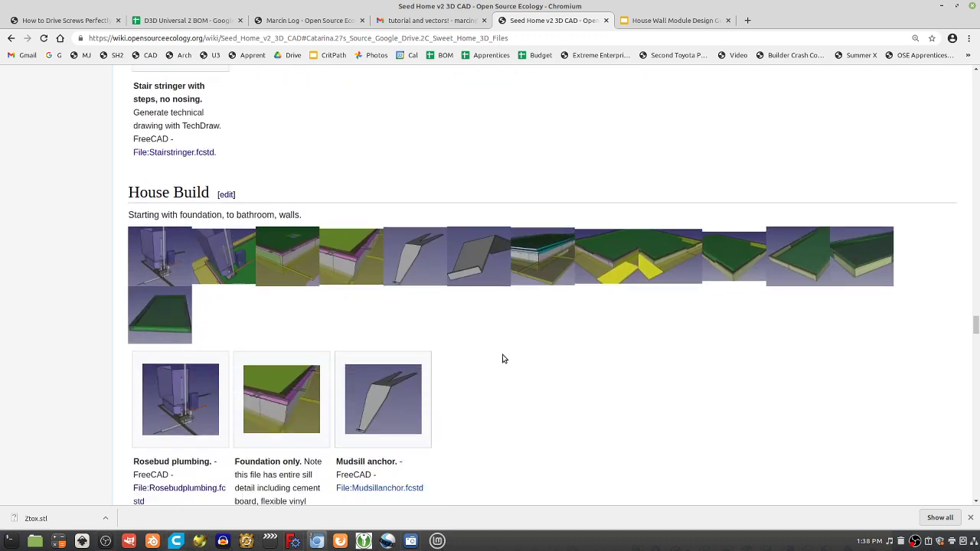
pyautogui.scroll(2, 186, 288)
# View the Stairstringer2.png file page, then return to the Seed Home v2 3D CAD page.
pyautogui.click(176, 237)
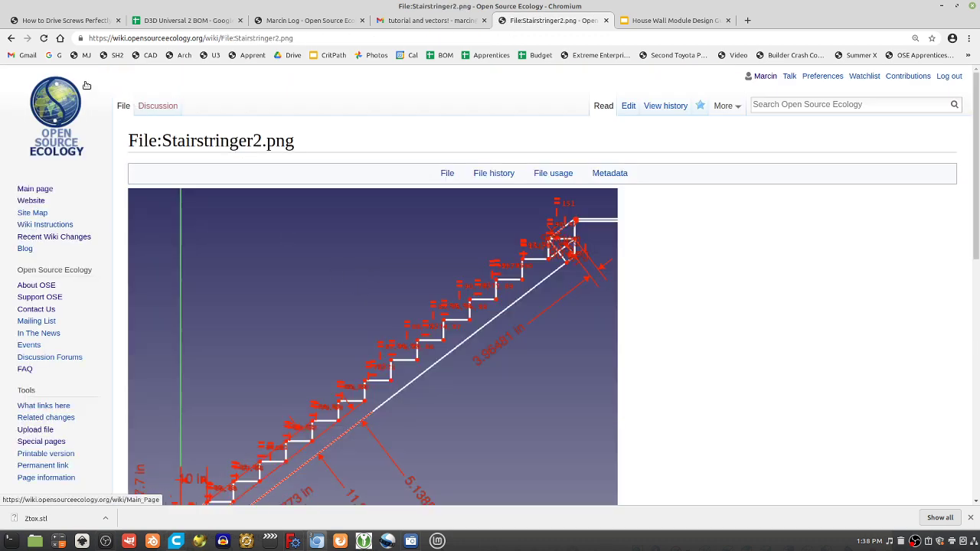
pyautogui.click(12, 40)
pyautogui.scroll(-5, 314, 232)
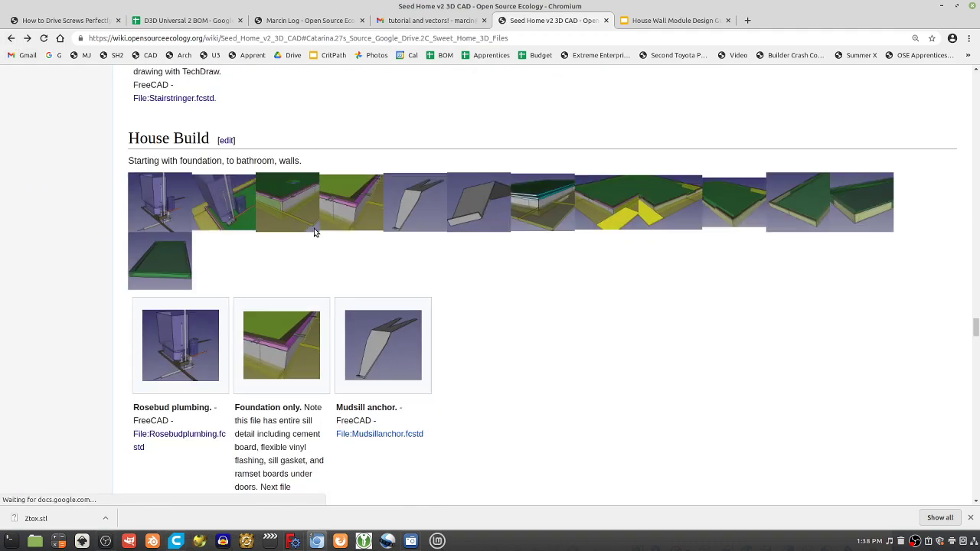
# Scroll the page to the footer and back up to Catarina's Source stair gallery.
pyautogui.scroll(-15, 314, 232)
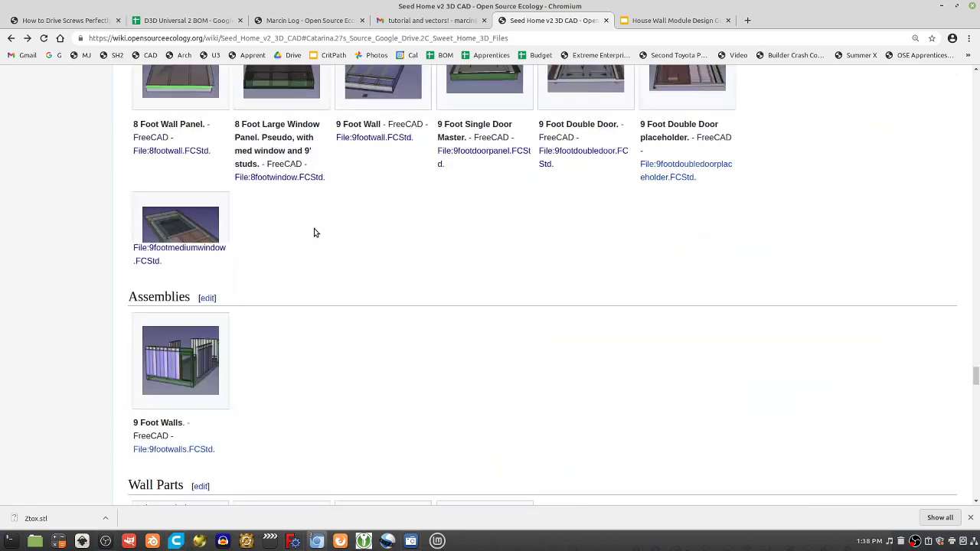
pyautogui.scroll(-15, 313, 232)
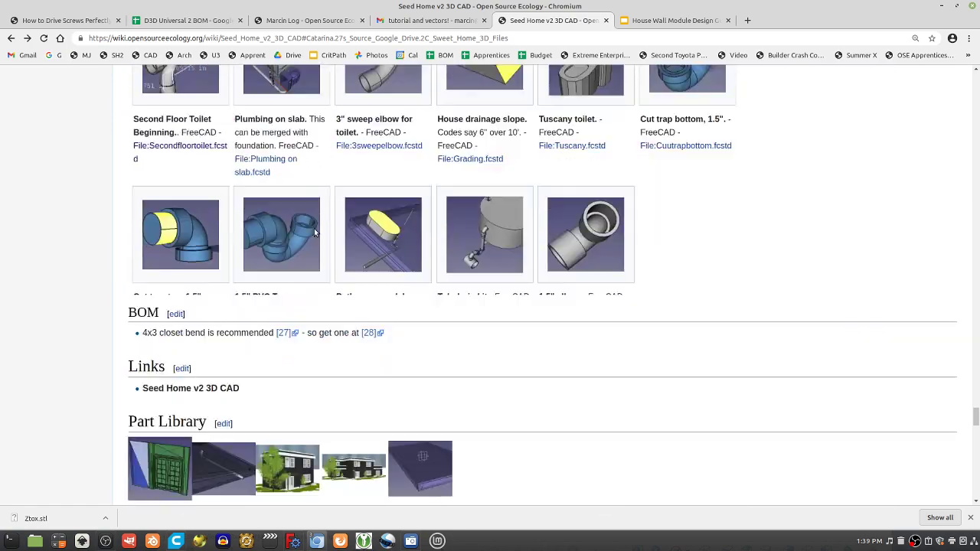
pyautogui.scroll(-15, 314, 232)
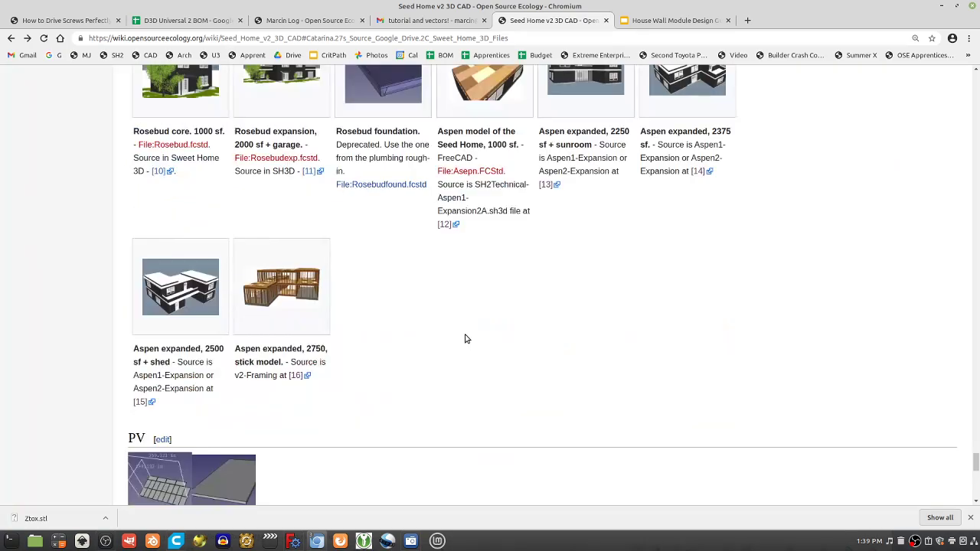
pyautogui.scroll(-10, 467, 338)
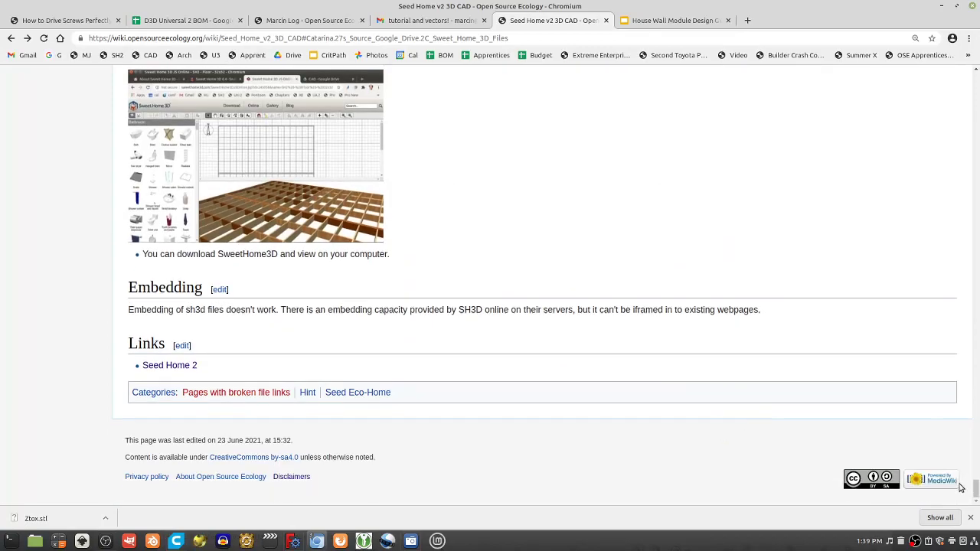
pyautogui.moveTo(975, 490); pyautogui.dragTo(976, 276)
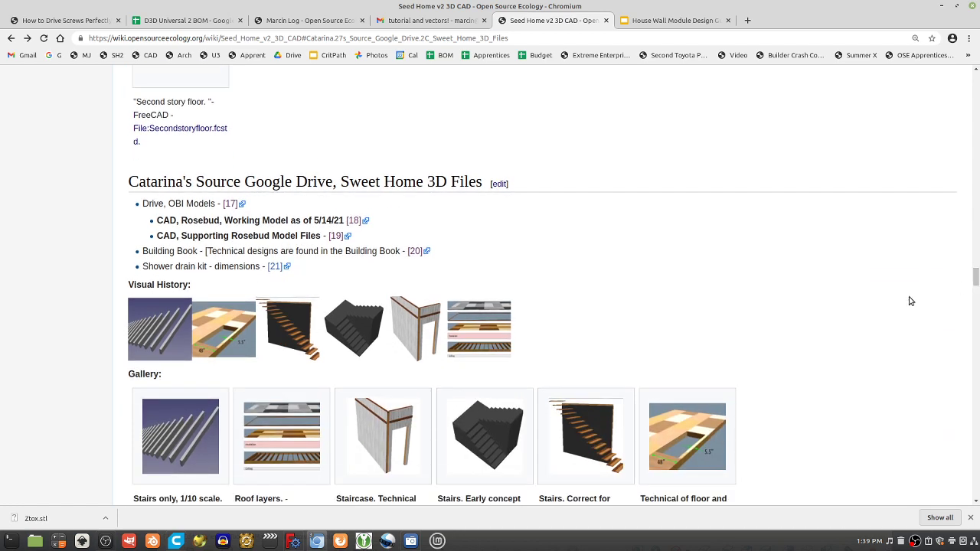
# Open the Stringerless stairs concept image's file page and view the picture at full size.
pyautogui.scroll(10, 582, 304)
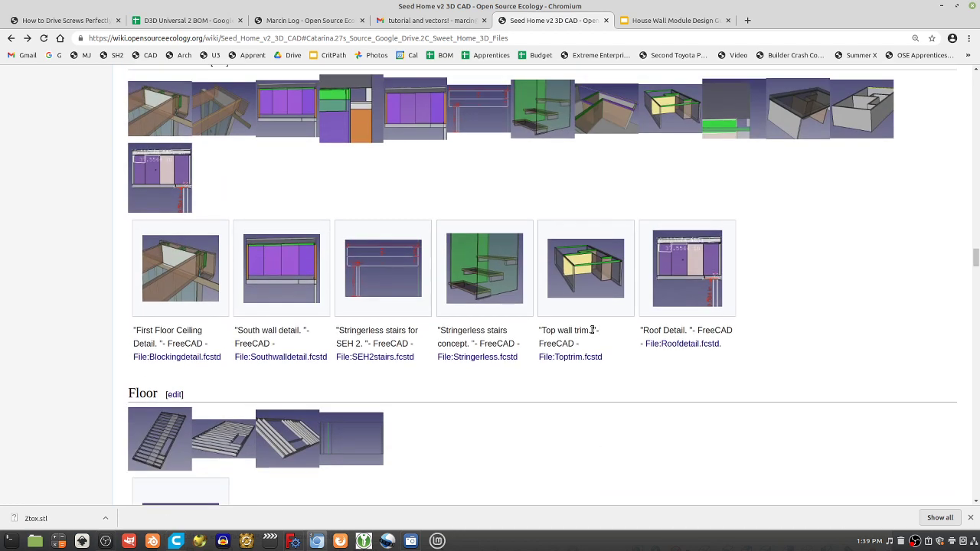
pyautogui.scroll(2, 229, 220)
pyautogui.moveTo(146, 196); pyautogui.dragTo(174, 197)
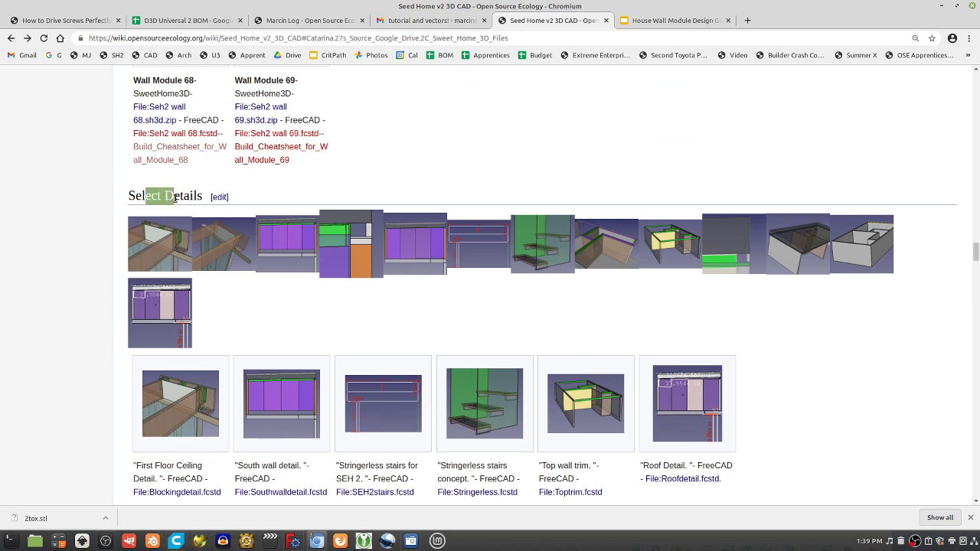
pyautogui.click(504, 414)
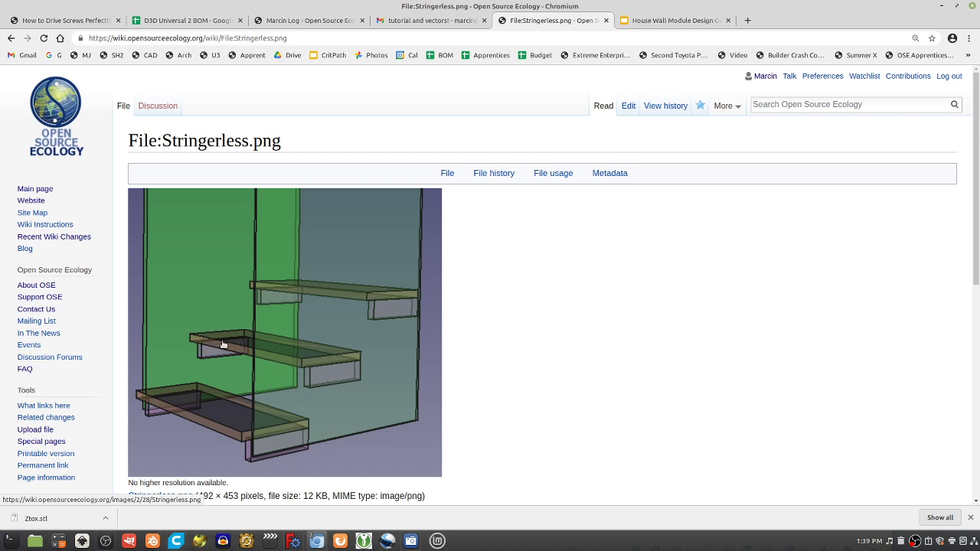
pyautogui.click(319, 354)
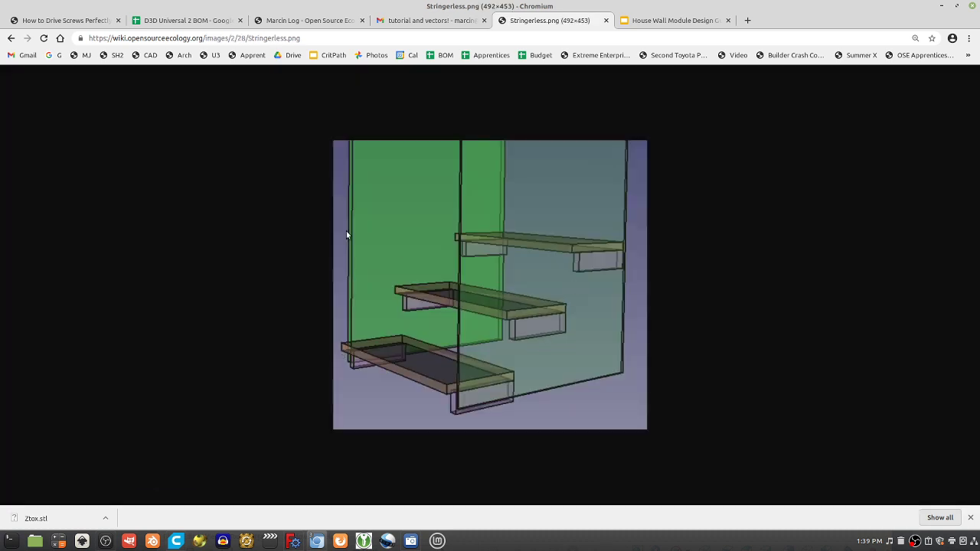
# Return to the Stringerless.png page and inspect its Stringerless.fcstd CAD link, dismissing the context menu.
pyautogui.click(10, 37)
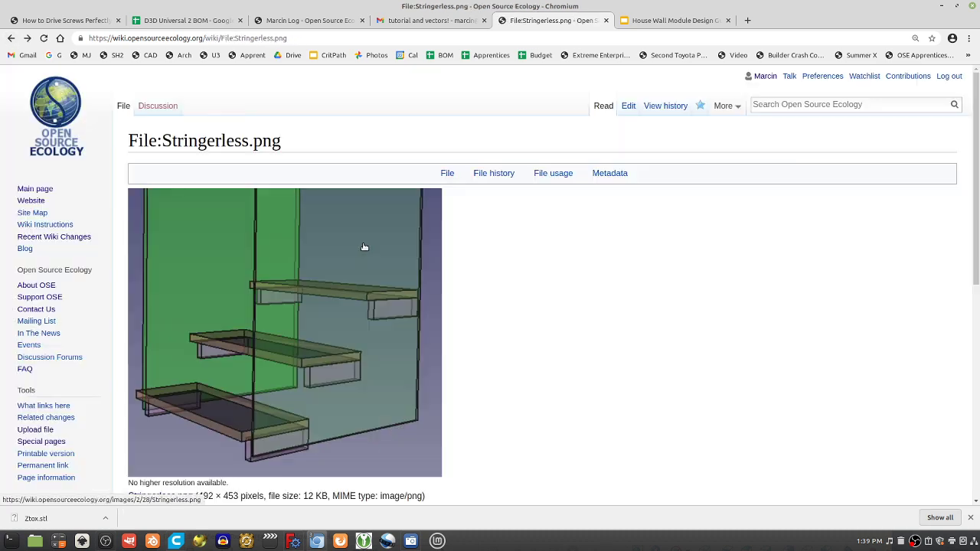
pyautogui.scroll(-3, 422, 373)
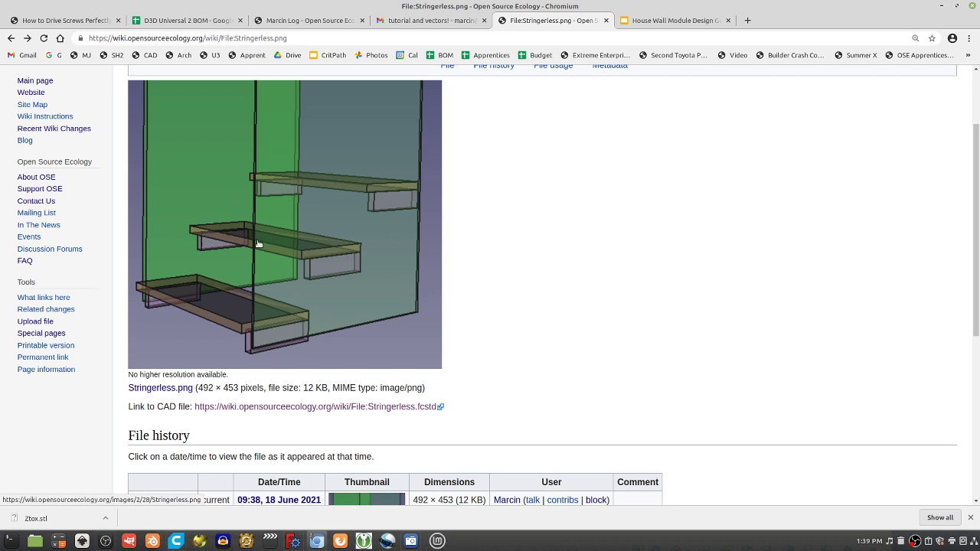
pyautogui.rightClick(526, 261)
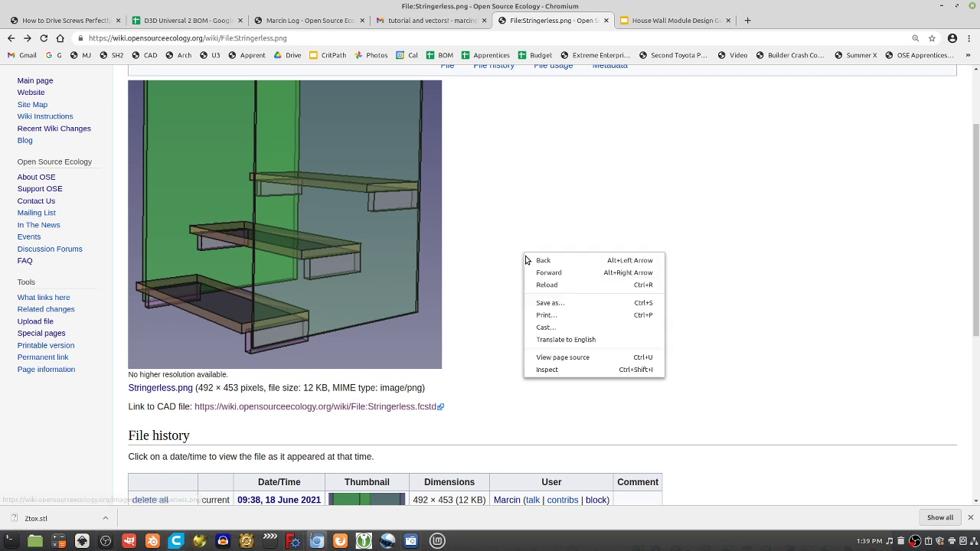
pyautogui.click(477, 232)
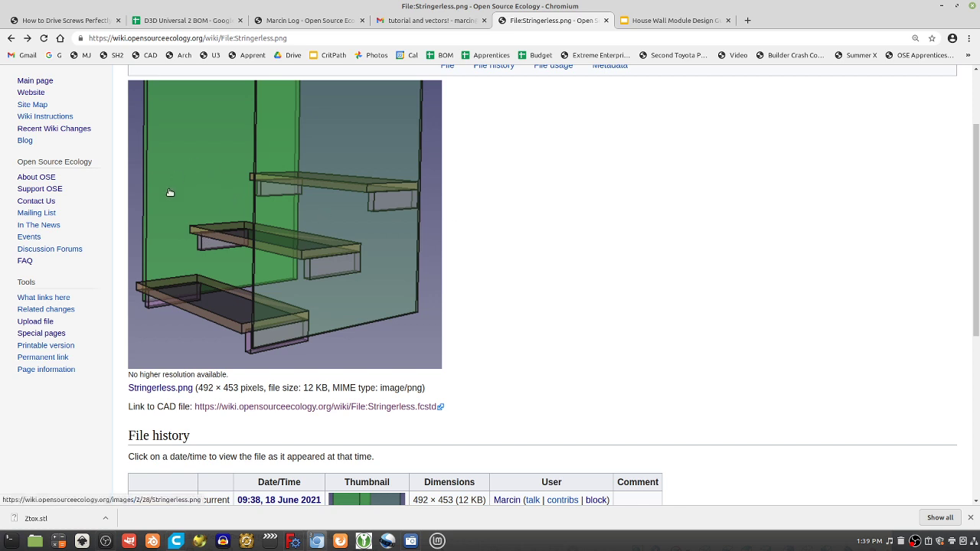
pyautogui.scroll(1, 205, 188)
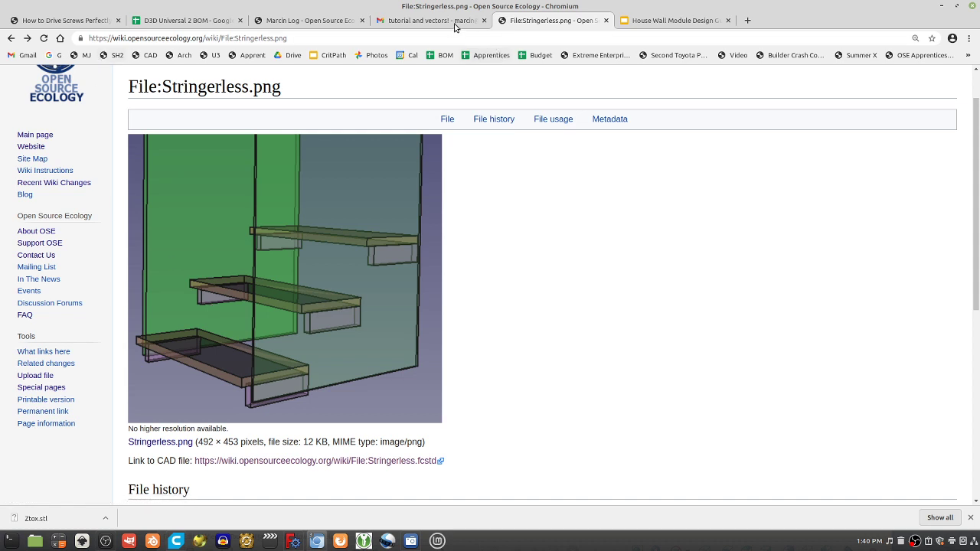
# Return to the Seed Home v2 3D CAD page and scroll through Wall Modules 30–69.
pyautogui.click(11, 40)
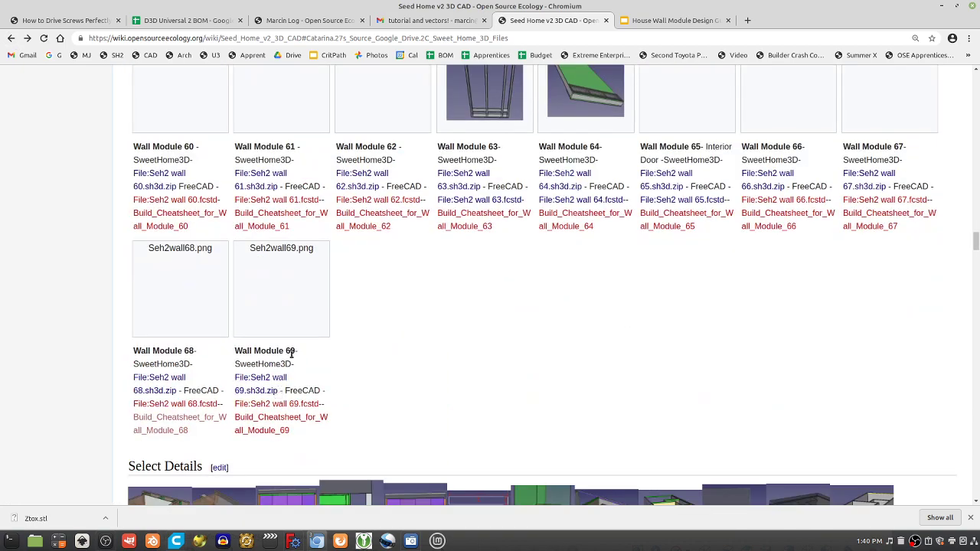
pyautogui.moveTo(291, 350); pyautogui.dragTo(330, 353)
pyautogui.scroll(-5, 409, 385)
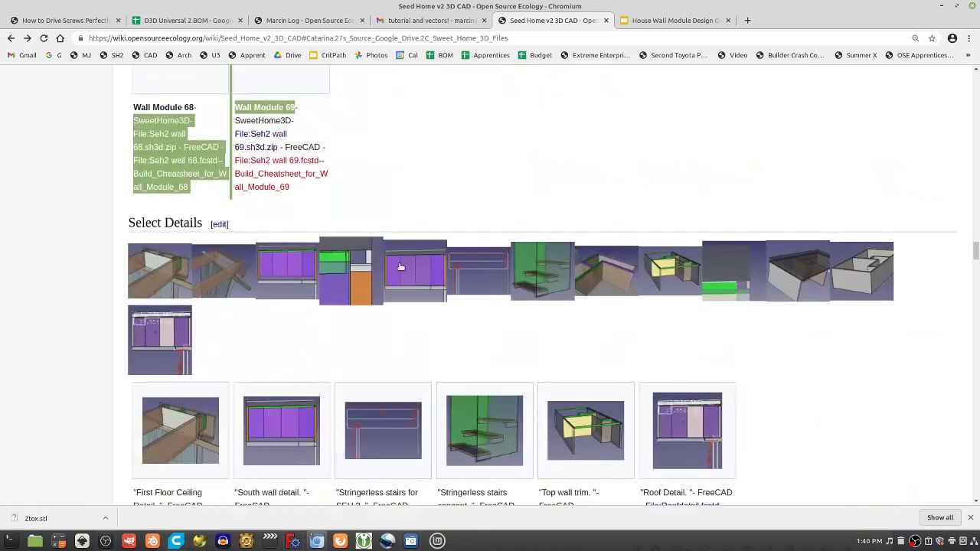
pyautogui.scroll(-2, 589, 360)
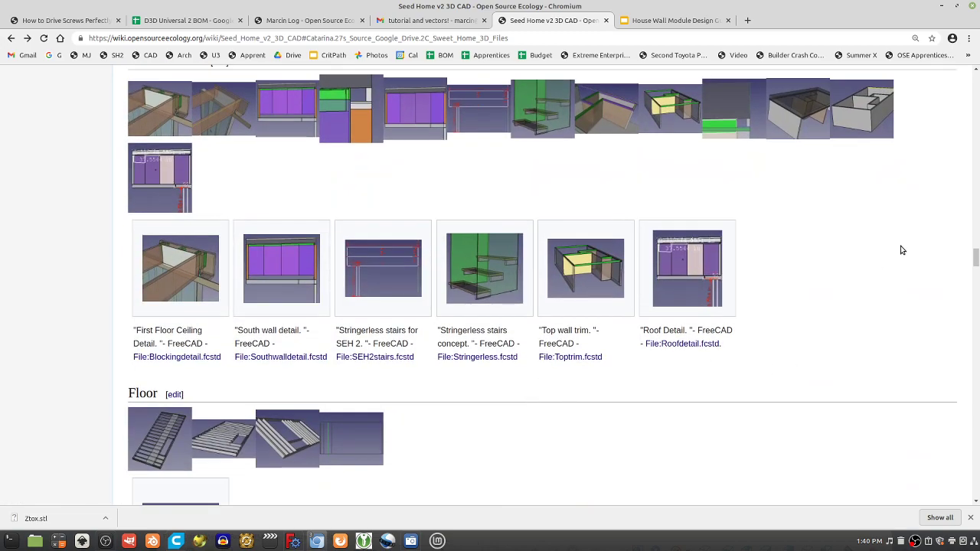
pyautogui.moveTo(977, 255); pyautogui.dragTo(977, 194)
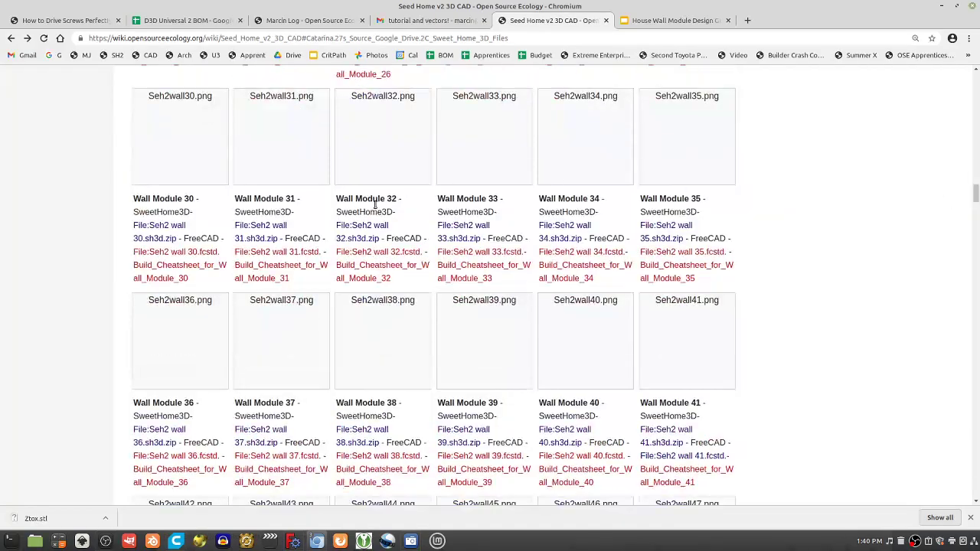
# Highlight the Wall Module 30–35 row, clear it, and move up to the Wall Modules heading.
pyautogui.moveTo(117, 262); pyautogui.dragTo(838, 276)
pyautogui.click(853, 271)
pyautogui.scroll(1, 536, 153)
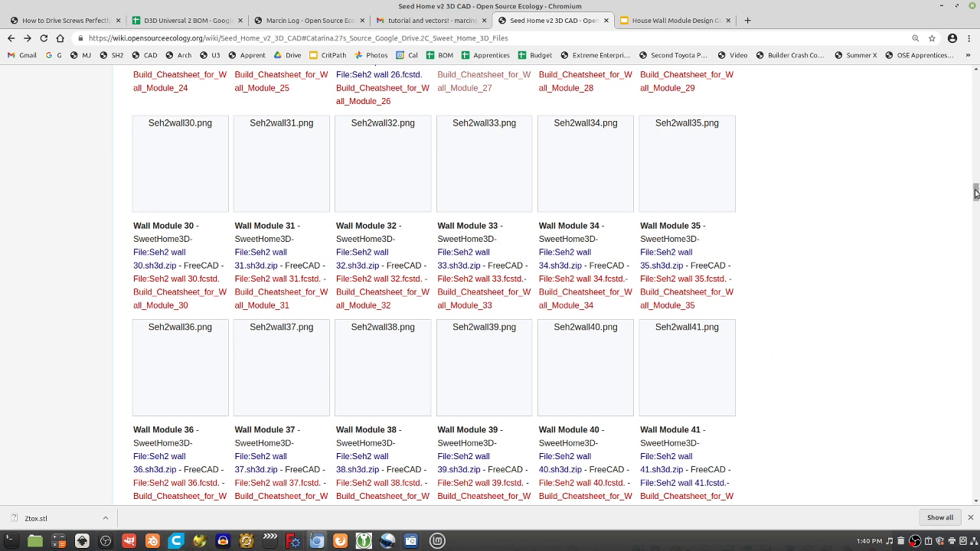
pyautogui.moveTo(975, 193); pyautogui.dragTo(975, 136)
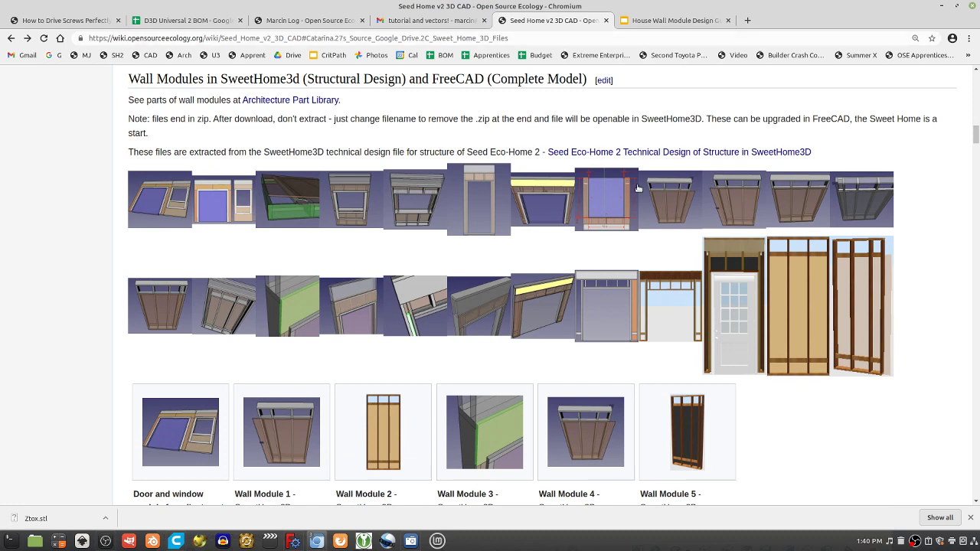
pyautogui.scroll(-1, 491, 258)
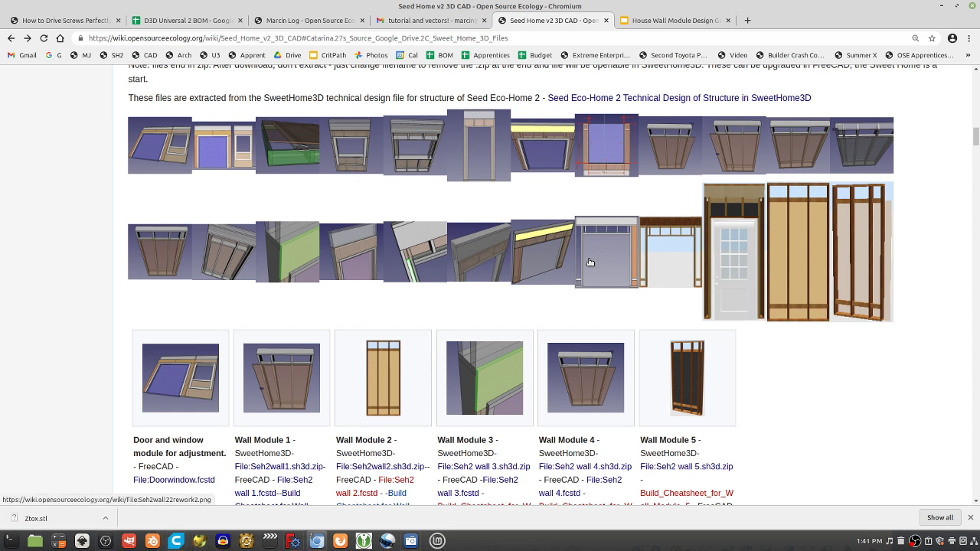
pyautogui.scroll(-4, 526, 324)
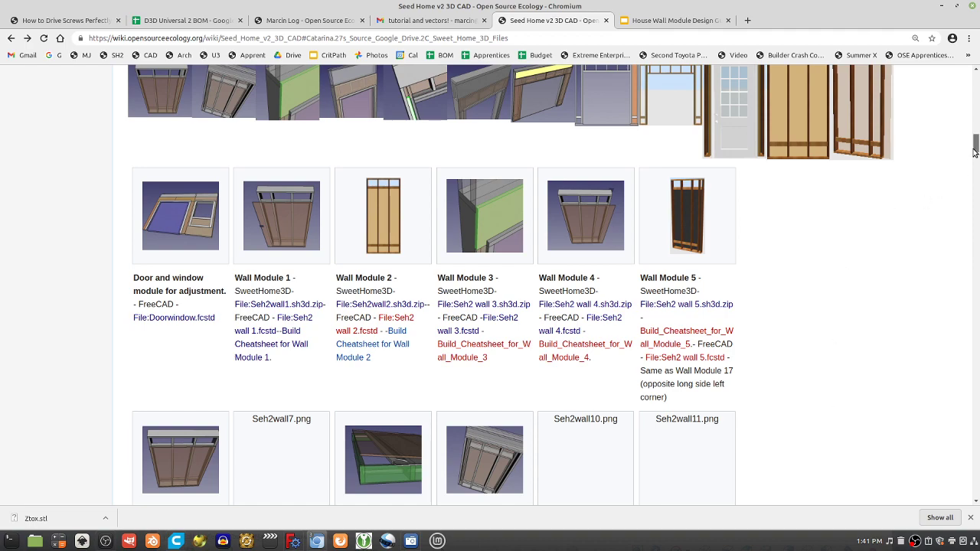
pyautogui.moveTo(970, 155)
pyautogui.mouseDown()
pyautogui.moveTo(970, 110)
pyautogui.moveTo(975, 149)
pyautogui.mouseUp()
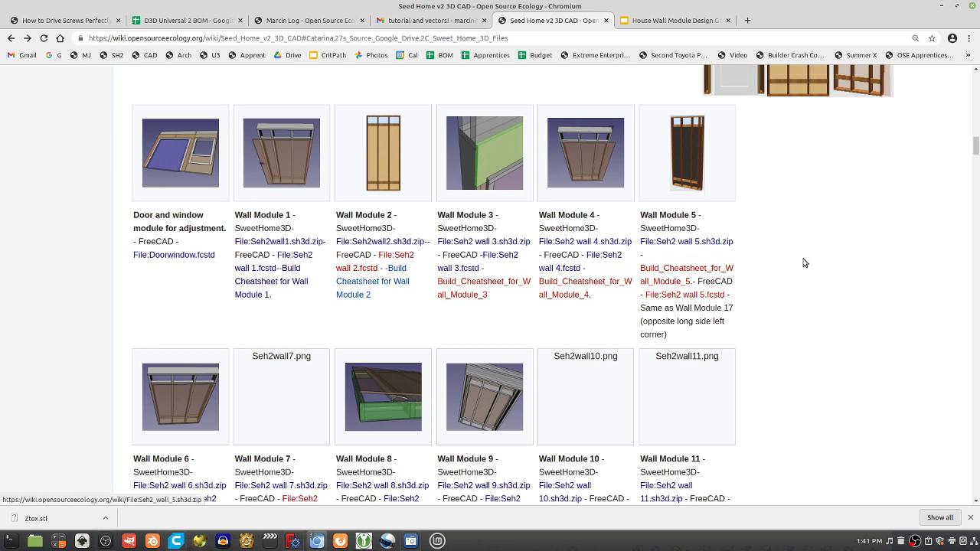
pyautogui.scroll(2, 793, 226)
pyautogui.scroll(5, 793, 227)
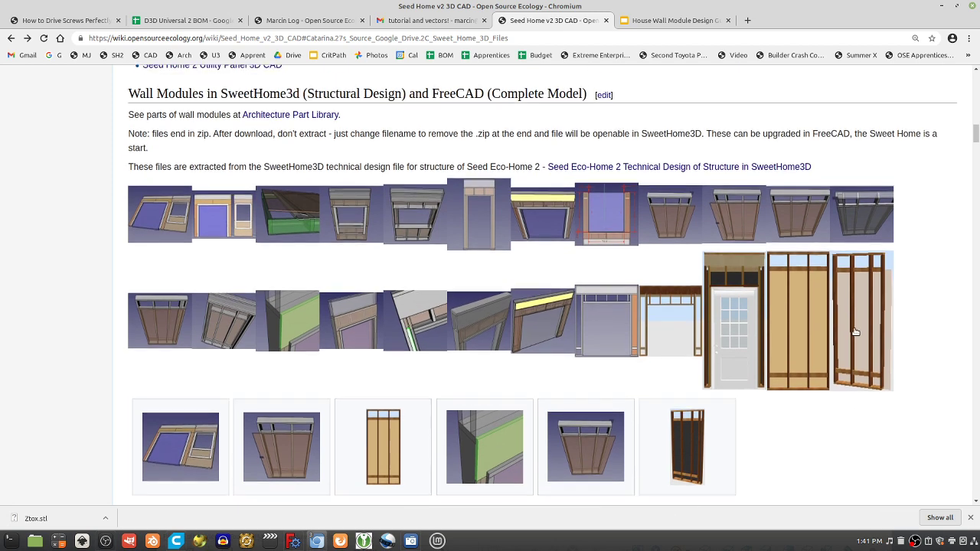